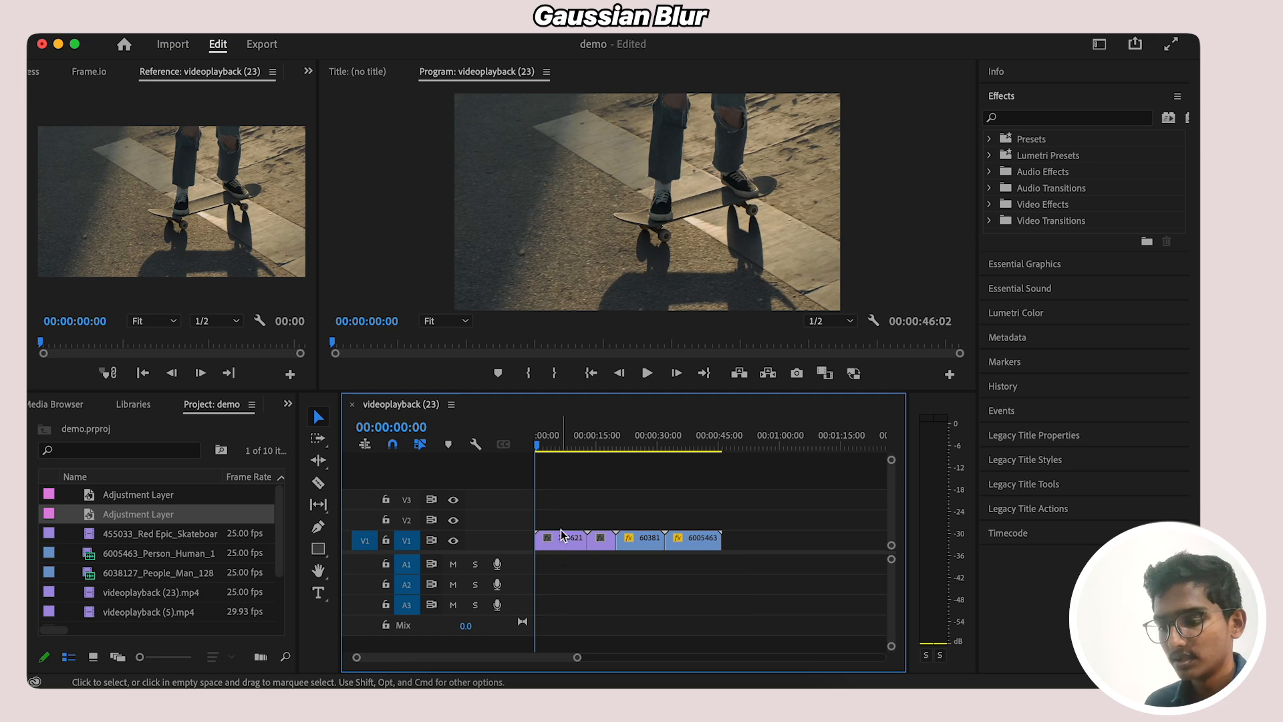
Step: Search the effects for "blur" and apply Gaussian Blur to the first clip on V1
left_click(565, 539)
left_click_drag(575, 446, 536, 443)
left_click(1026, 119)
type("b")
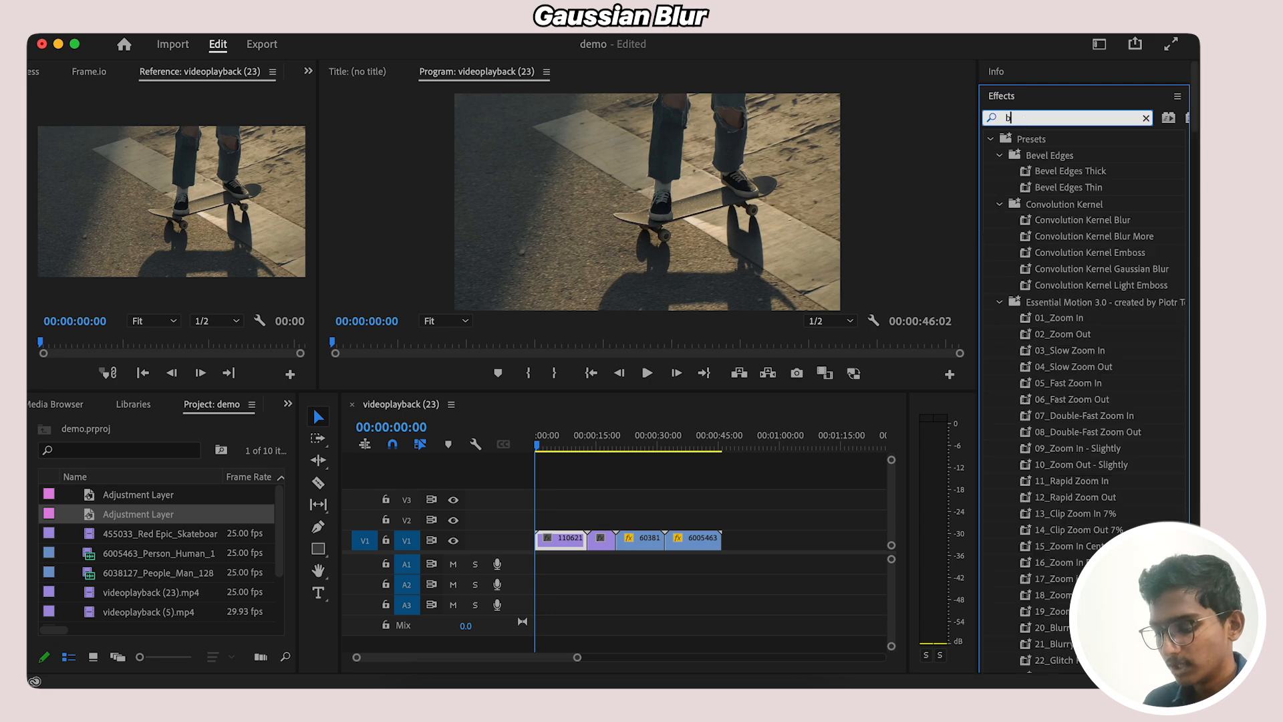
type("lur")
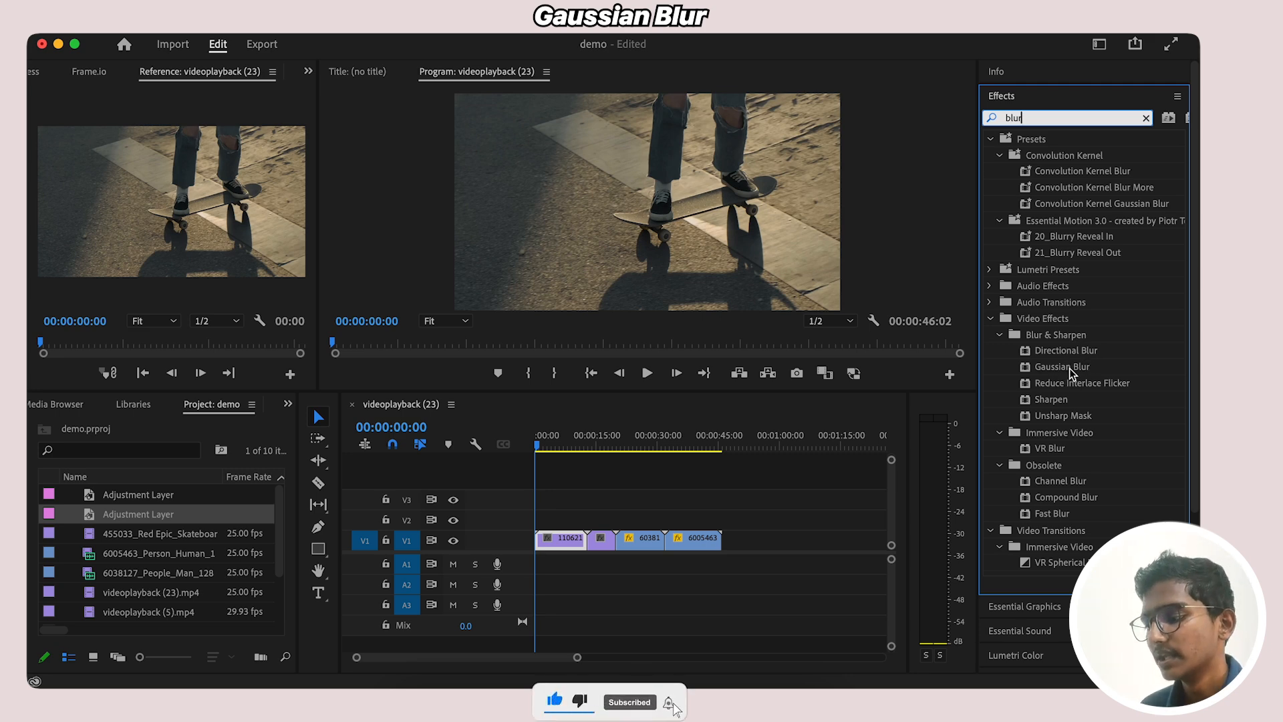
left_click_drag(1069, 368, 559, 534)
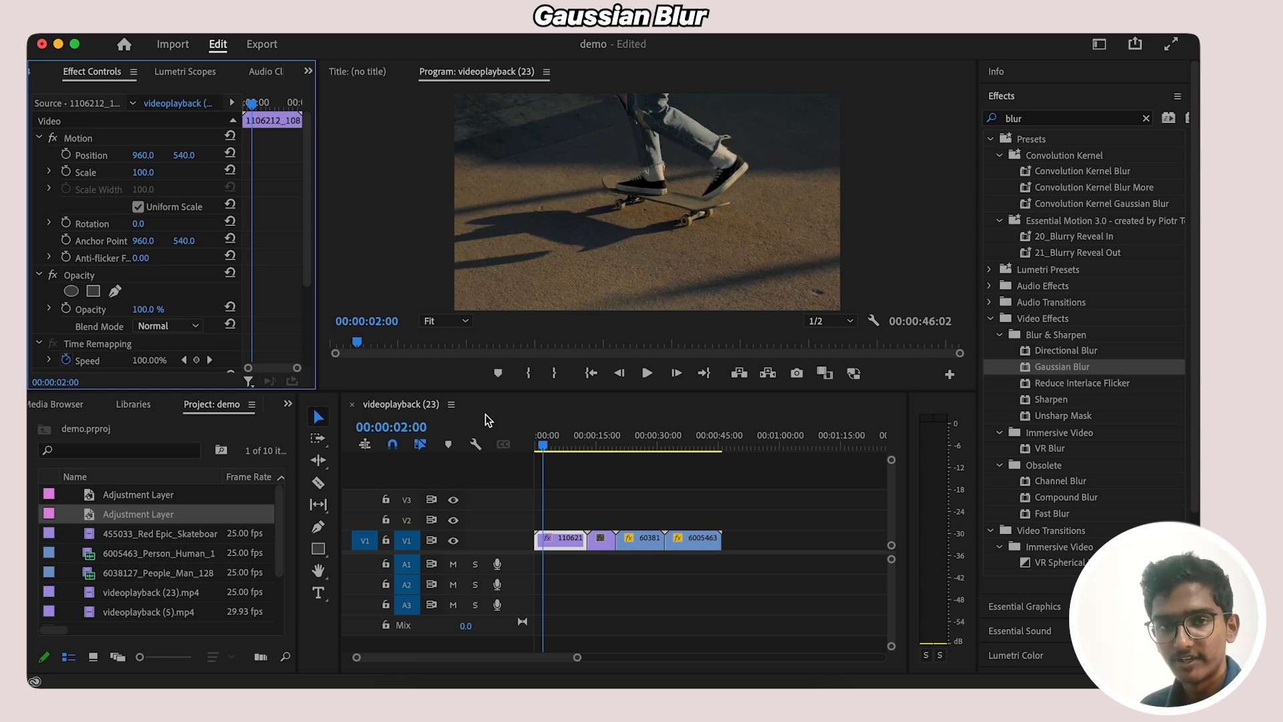
Step: Try a Gaussian Blur Blurriness of 116 on the first clip, preview it along the timeline, and undo the value change
scroll(187, 265, "down", 4)
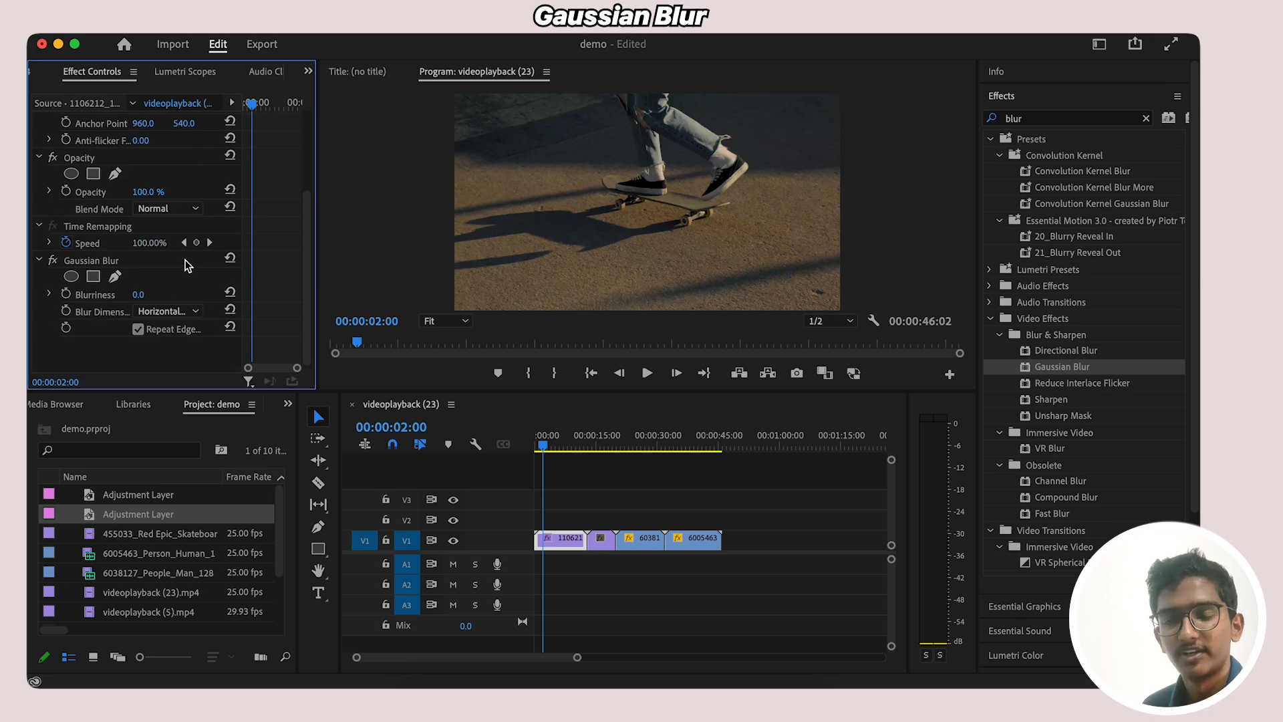
left_click(539, 439)
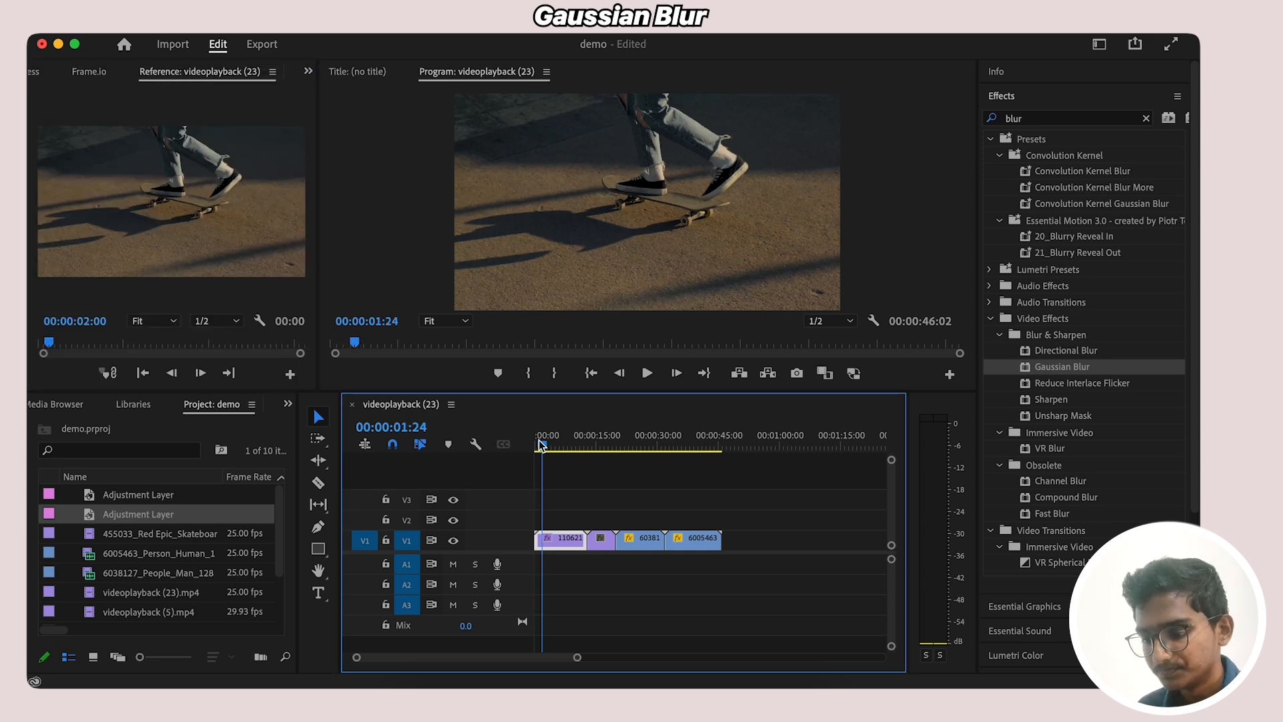
left_click_drag(539, 440, 538, 440)
left_click(308, 70)
left_click(337, 107)
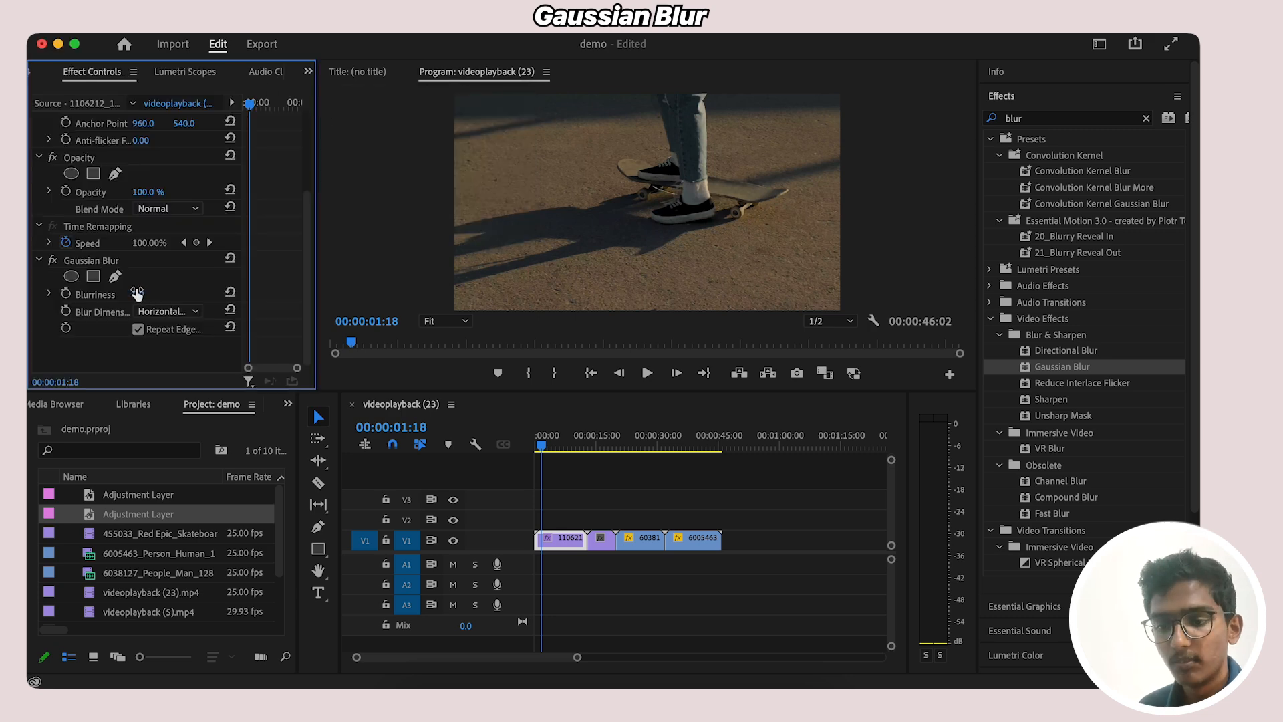
left_click_drag(140, 296, 176, 296)
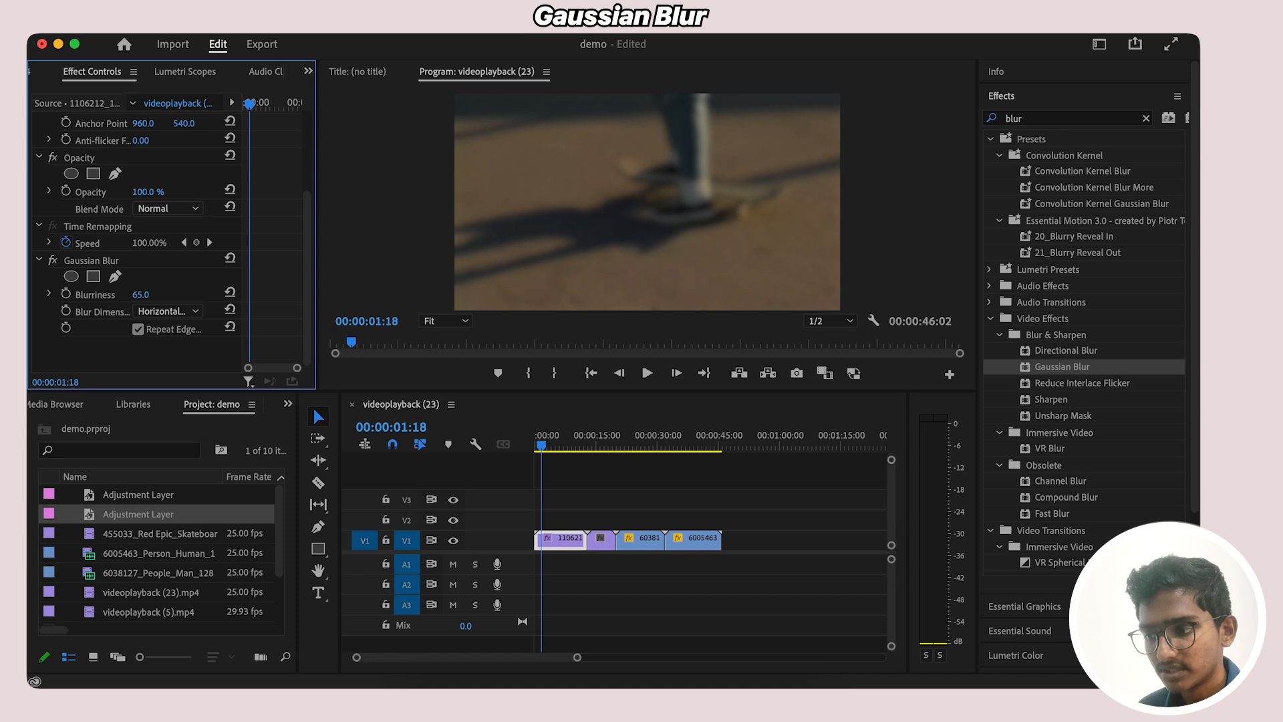
left_click_drag(175, 296, 205, 296)
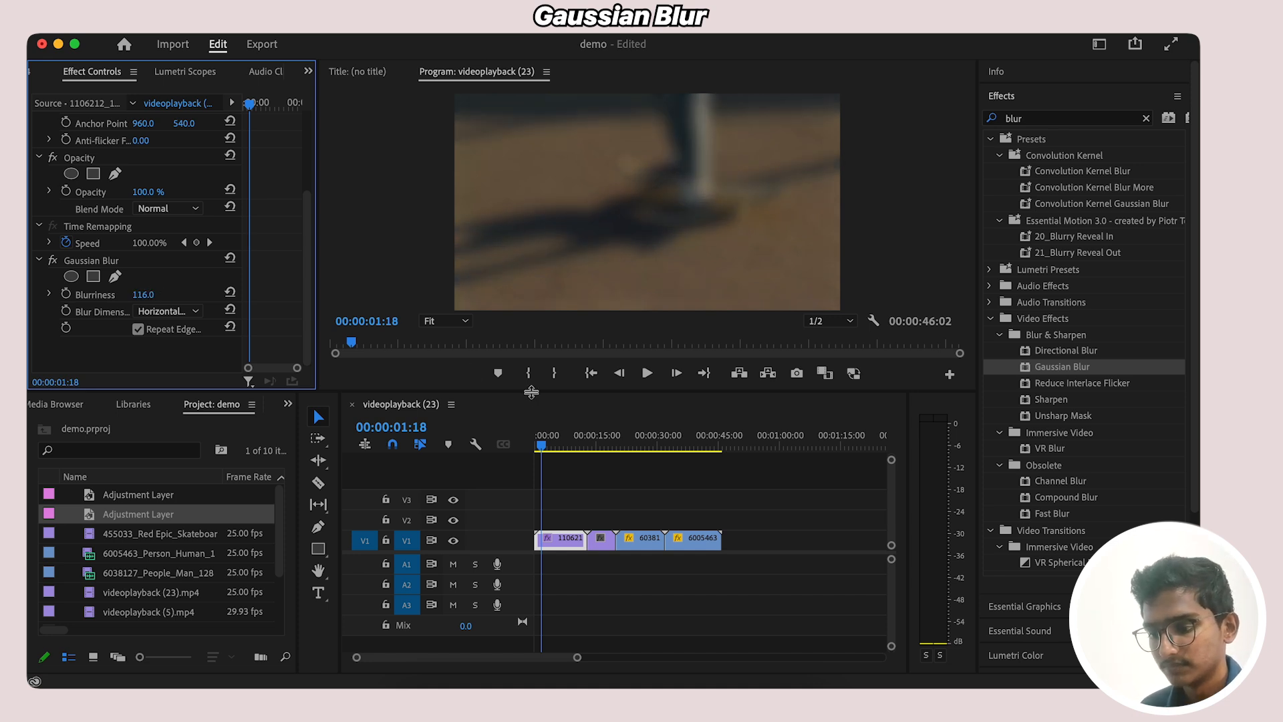
mouse_move(545, 441)
left_mouse_down()
mouse_move(527, 440)
mouse_move(577, 445)
mouse_move(560, 446)
left_mouse_up()
key("super+z")
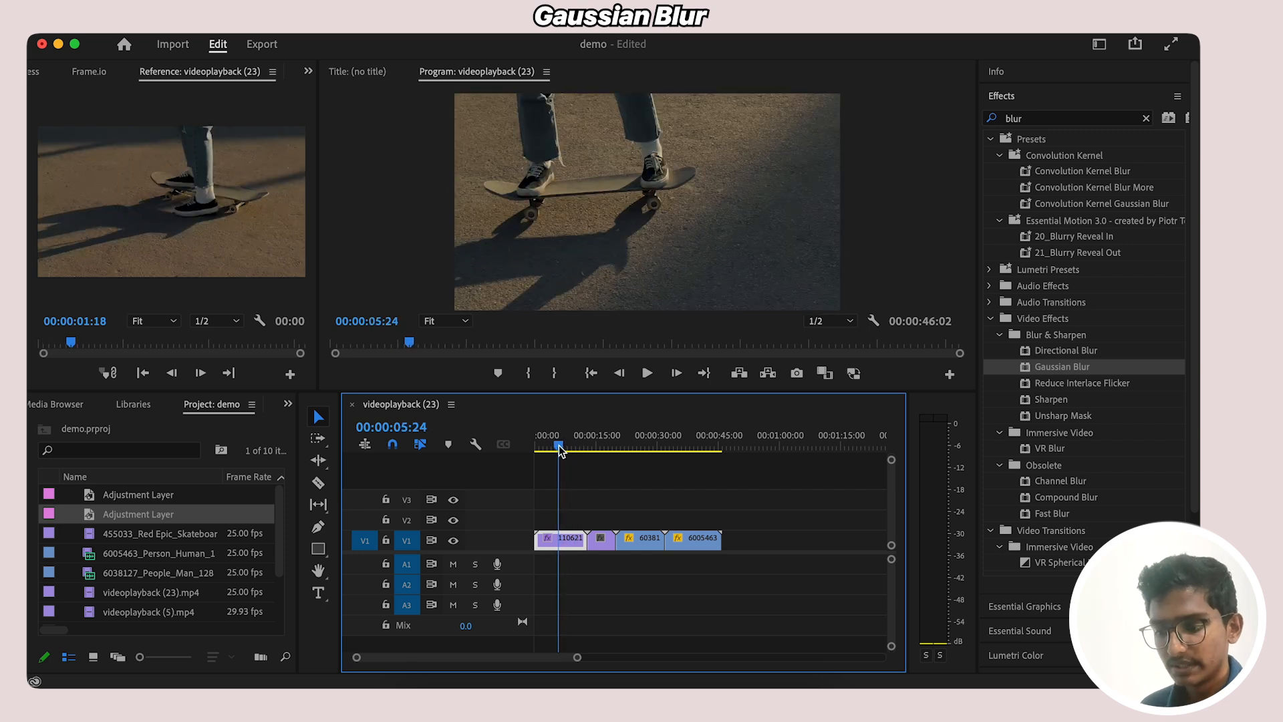
Step: Set the Gaussian Blur's Blurriness to 75 on the first clip
left_click(308, 71)
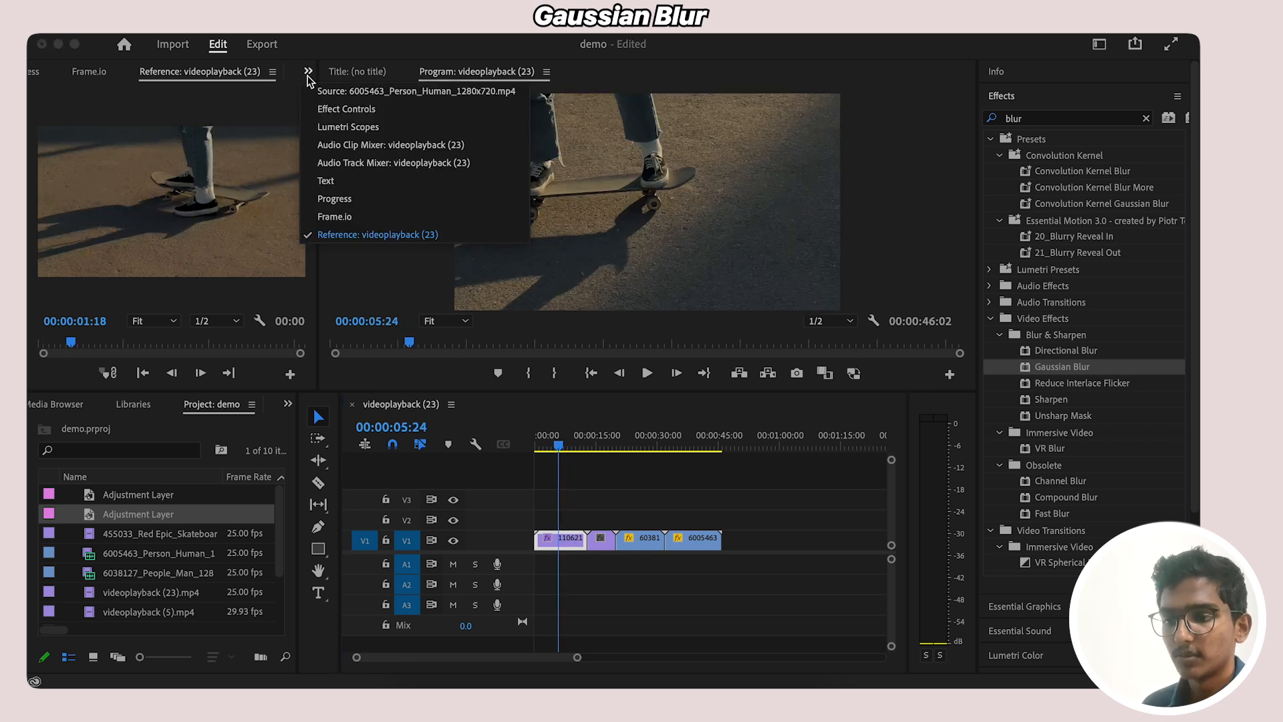
left_click(322, 113)
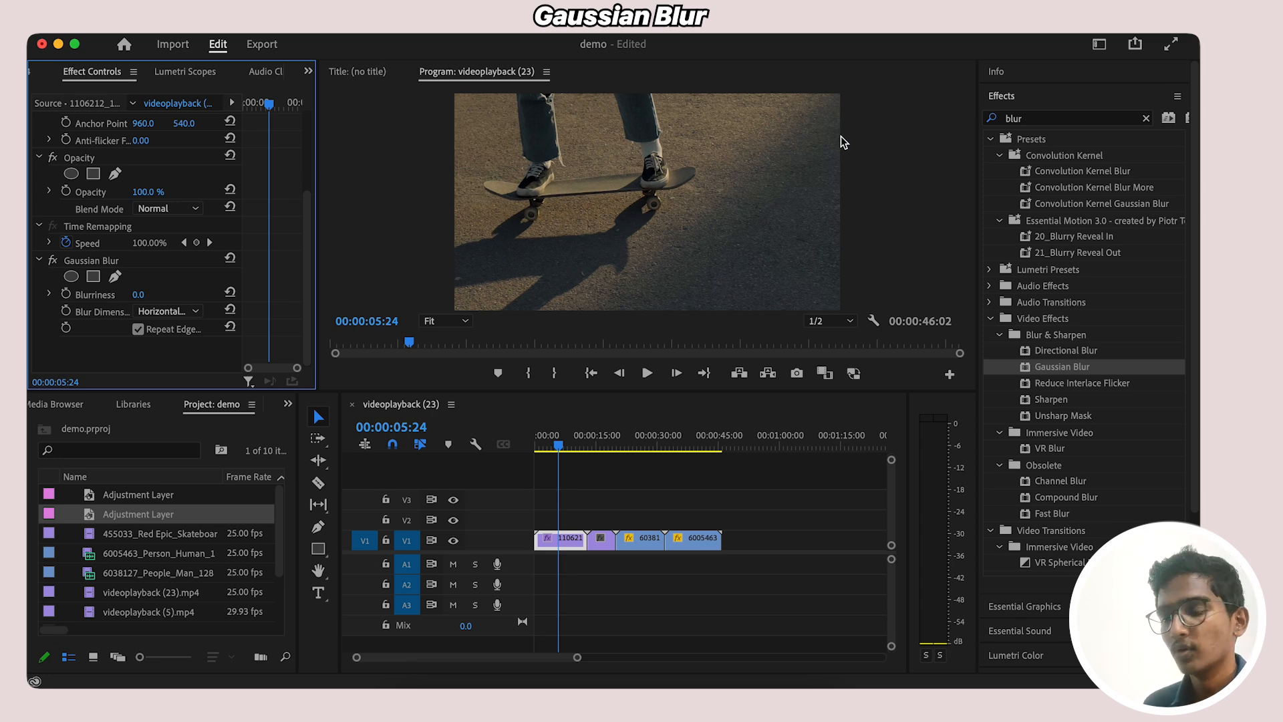
left_click(565, 544)
left_click(308, 71)
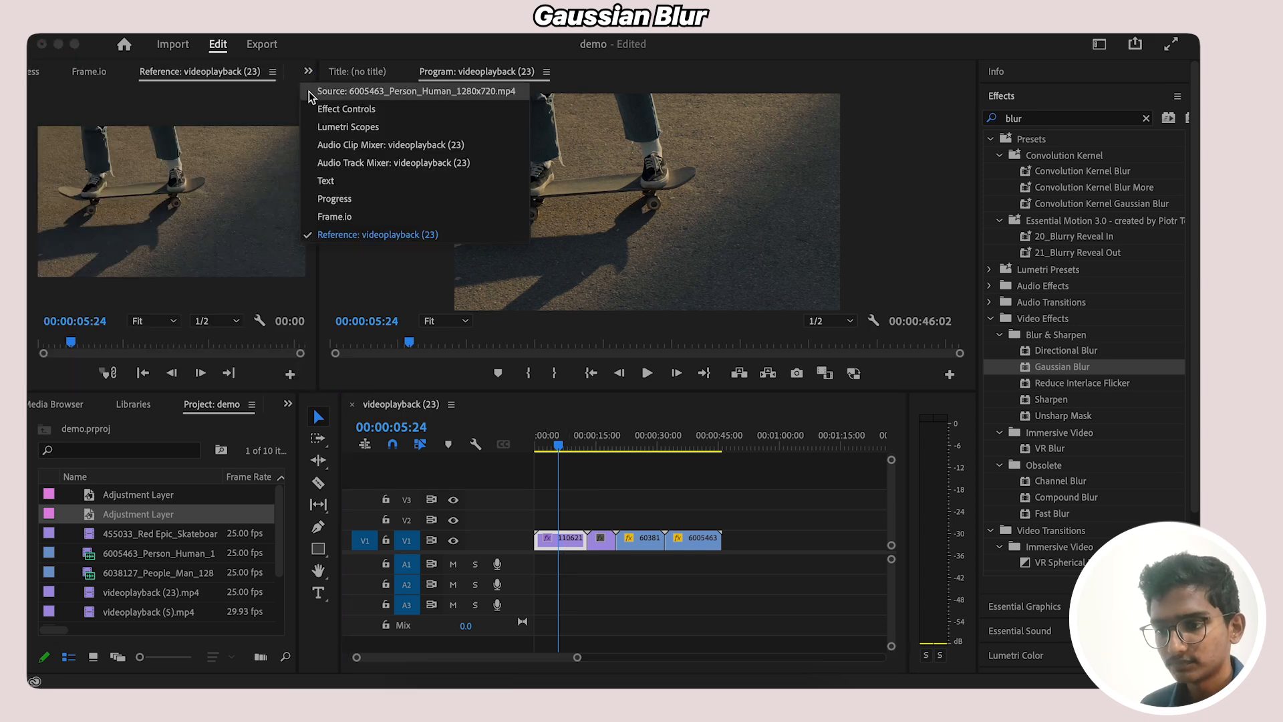
left_click(337, 108)
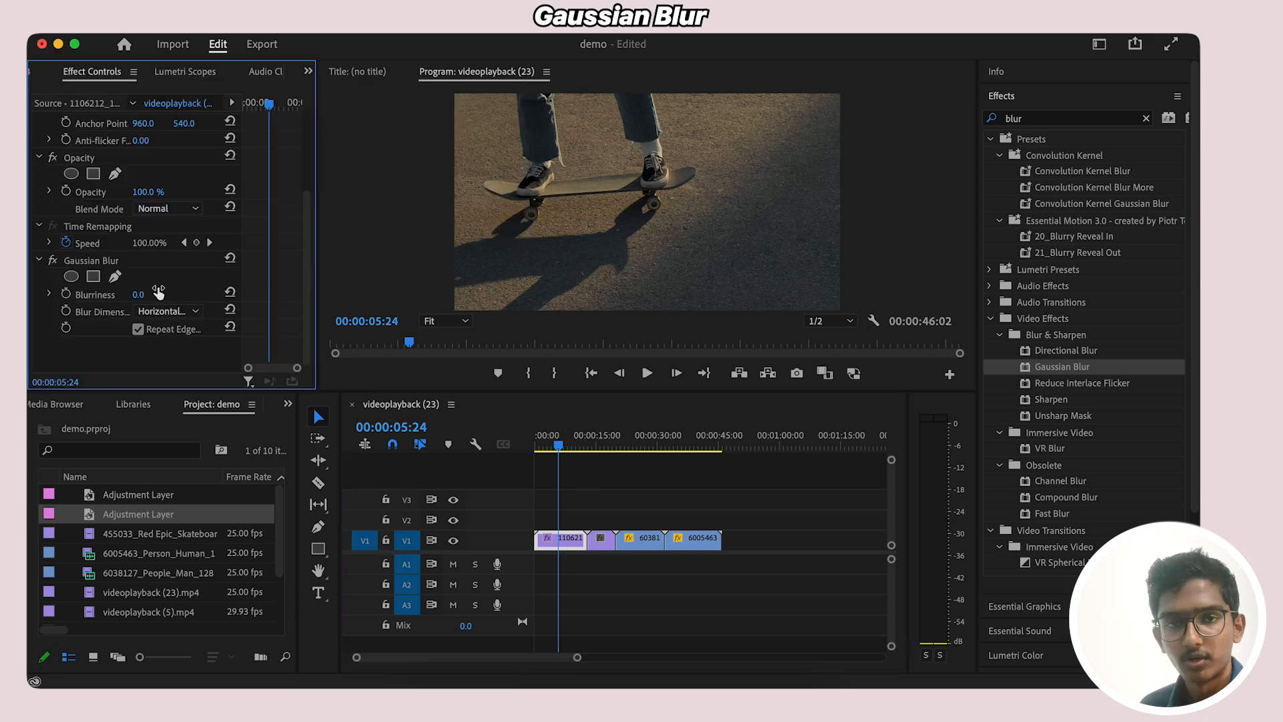
left_click(138, 295)
type("7")
key("Return")
left_click_drag(138, 295, 178, 295)
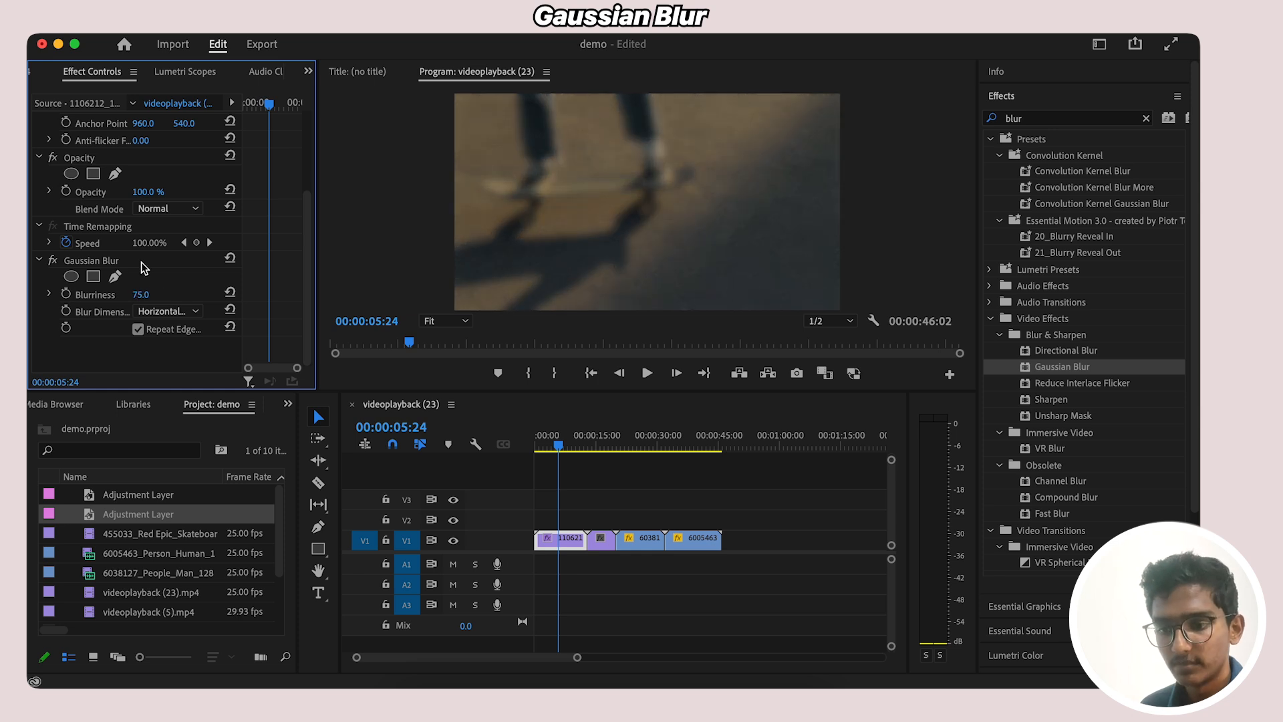
Step: Draw a four-point pen mask for the Gaussian Blur over the frame's upper-right corner, extending its outer corner above the frame edge
left_click(112, 279)
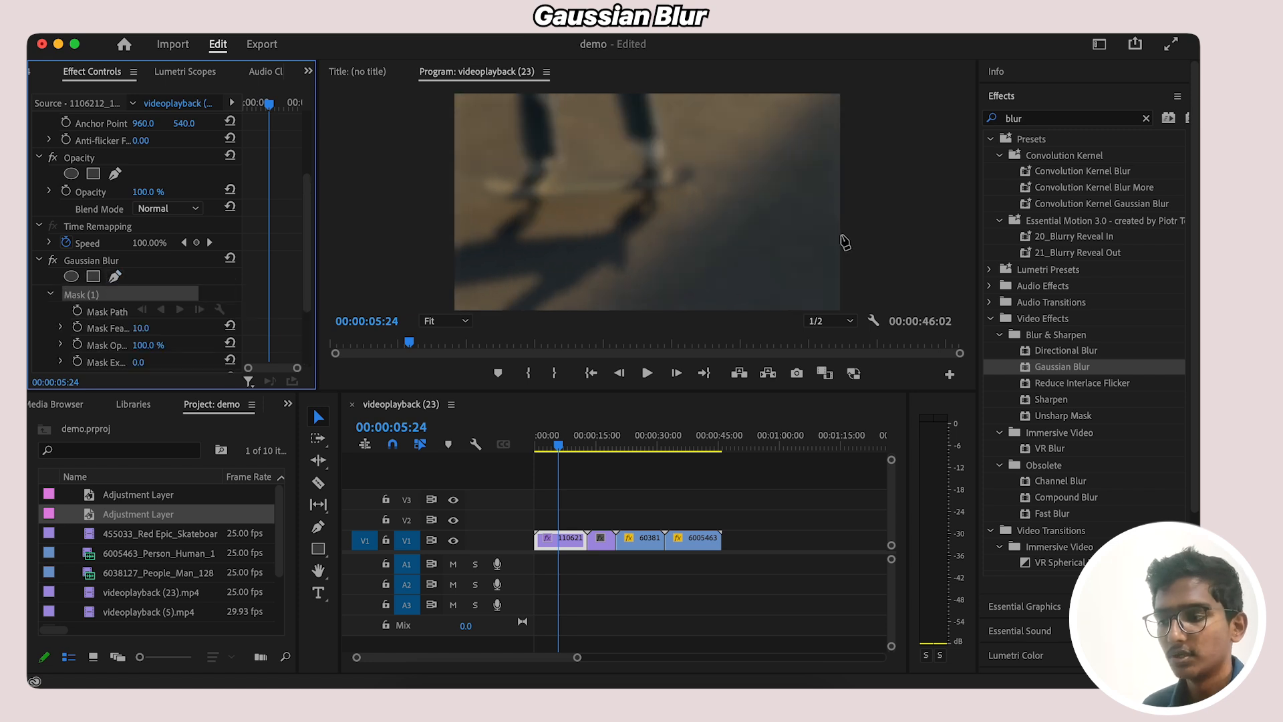
left_click(795, 98)
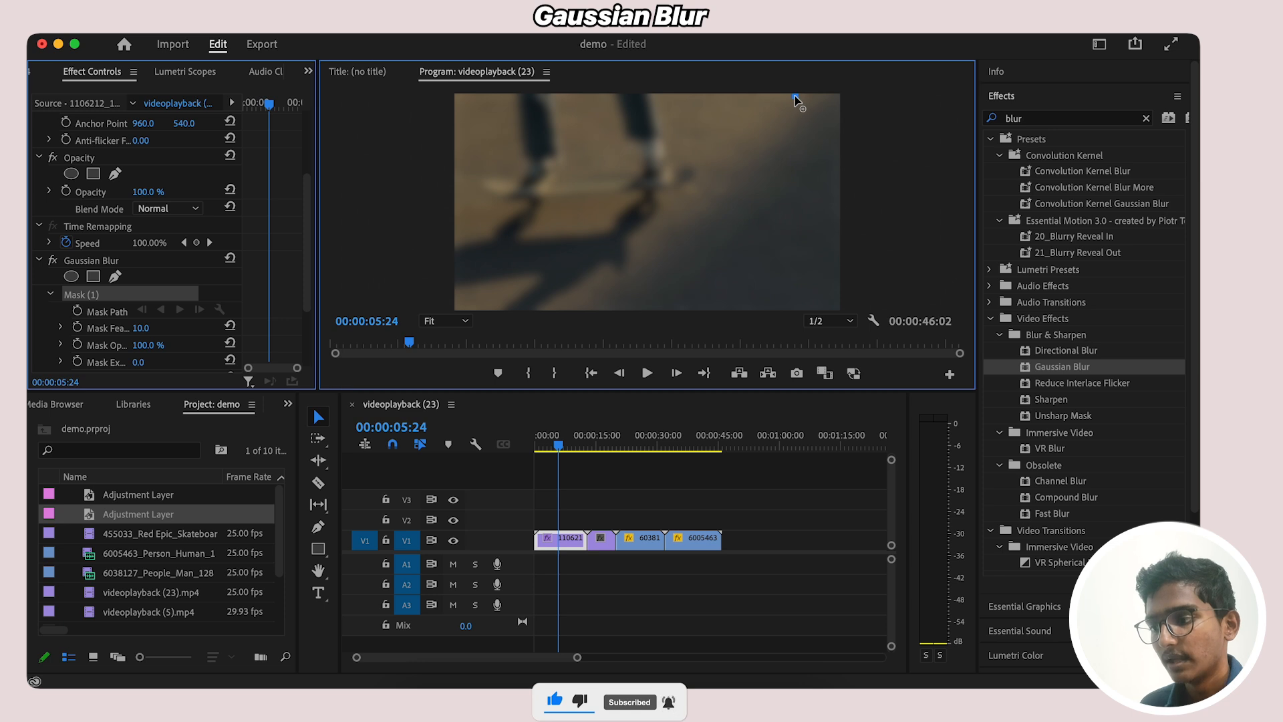
left_click(797, 131)
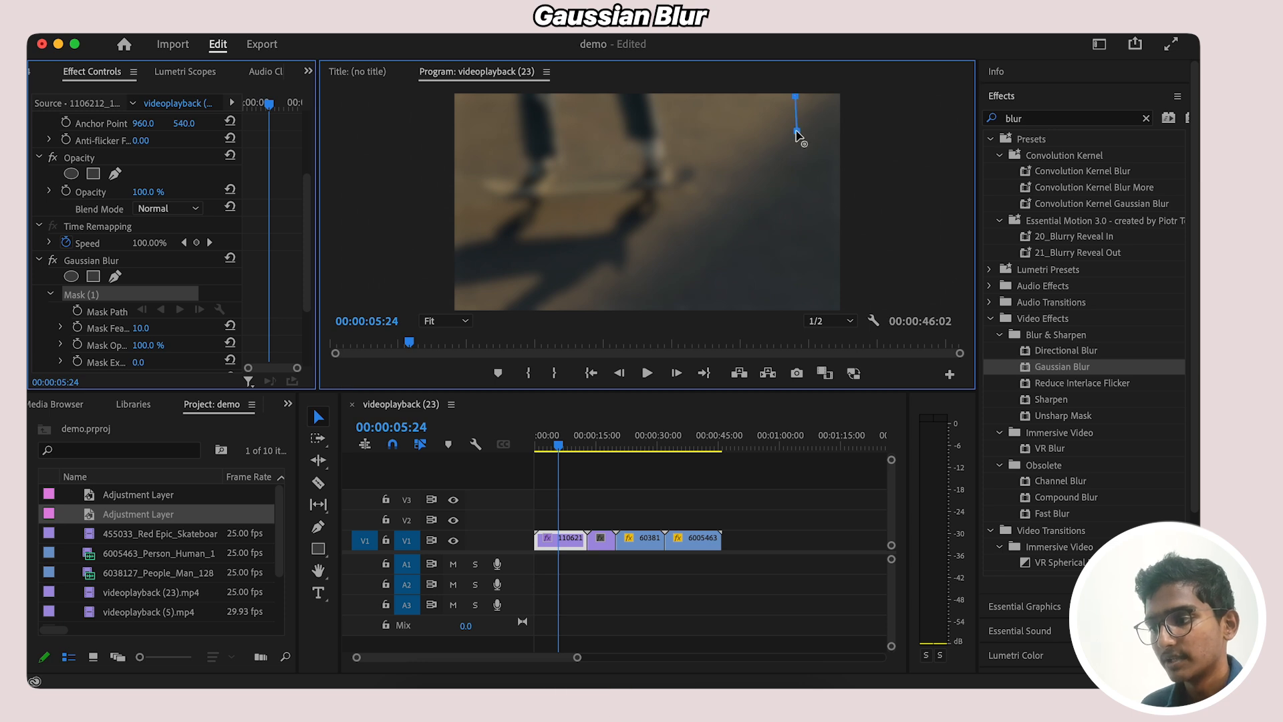
left_click(857, 130)
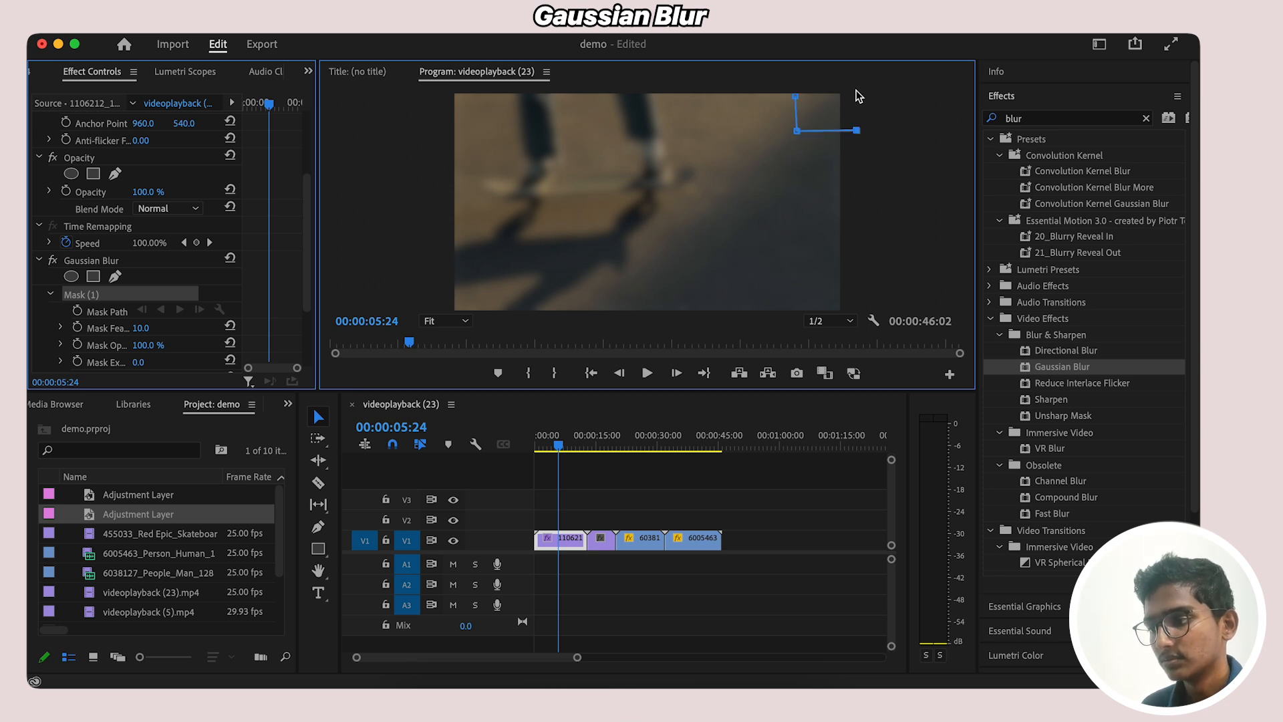
left_click(859, 102)
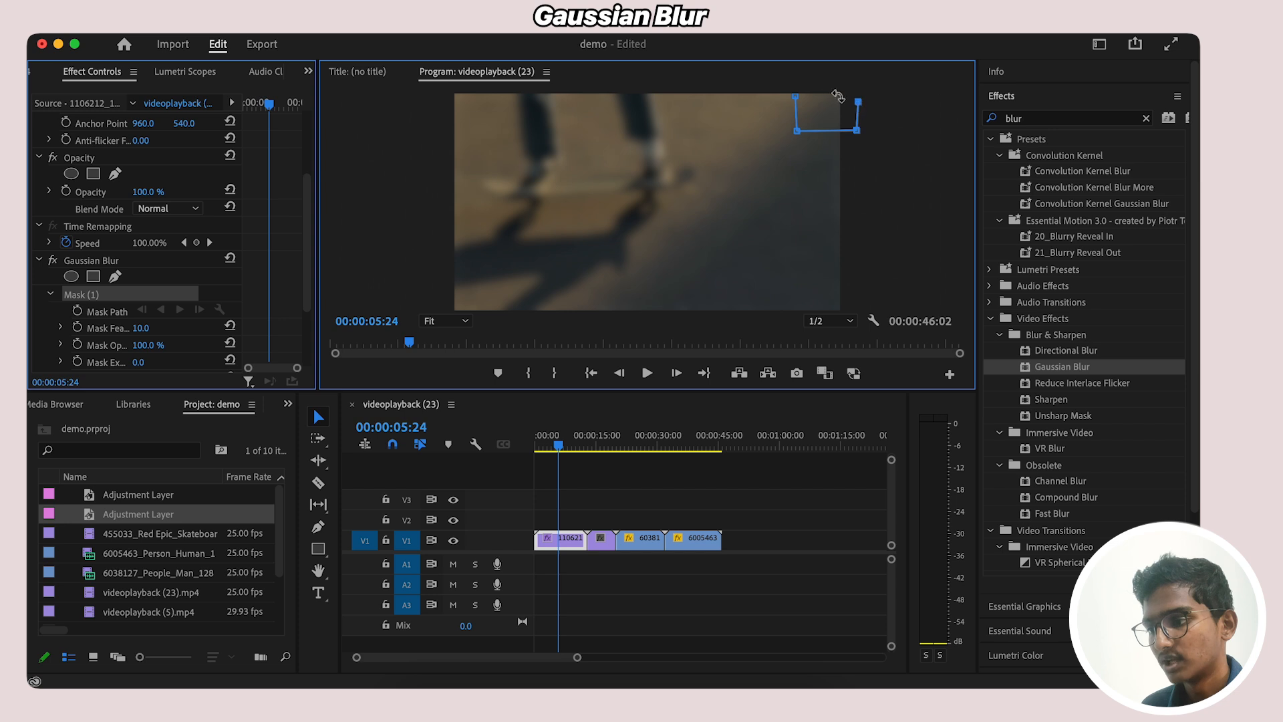
left_click(797, 97)
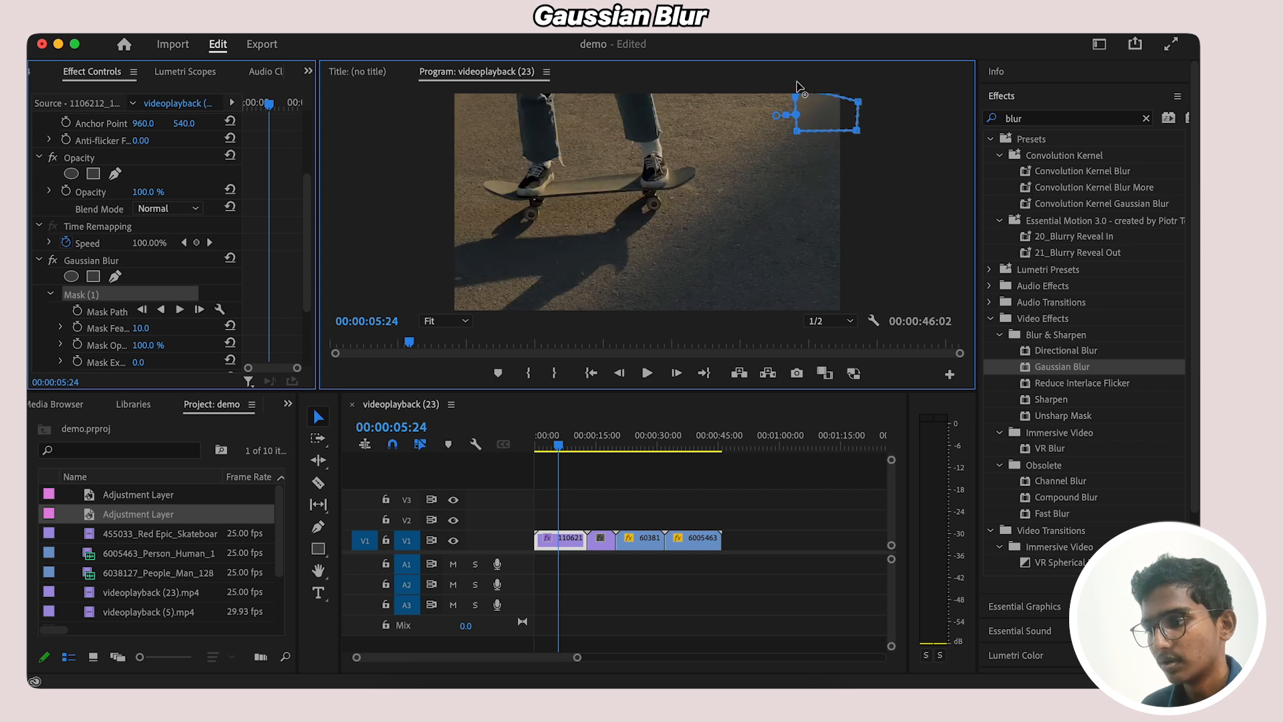
left_click_drag(859, 105, 858, 84)
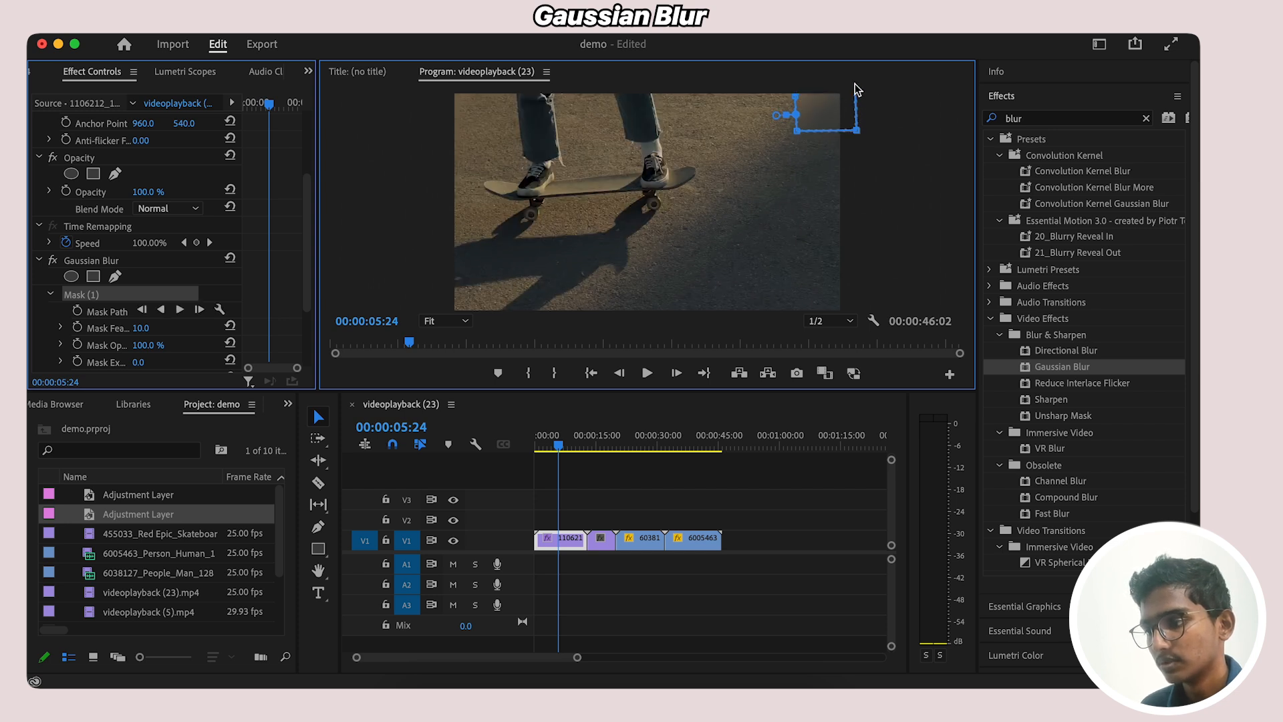
Step: Play the first clip from the start of the sequence to check the masked blur
left_click(536, 439)
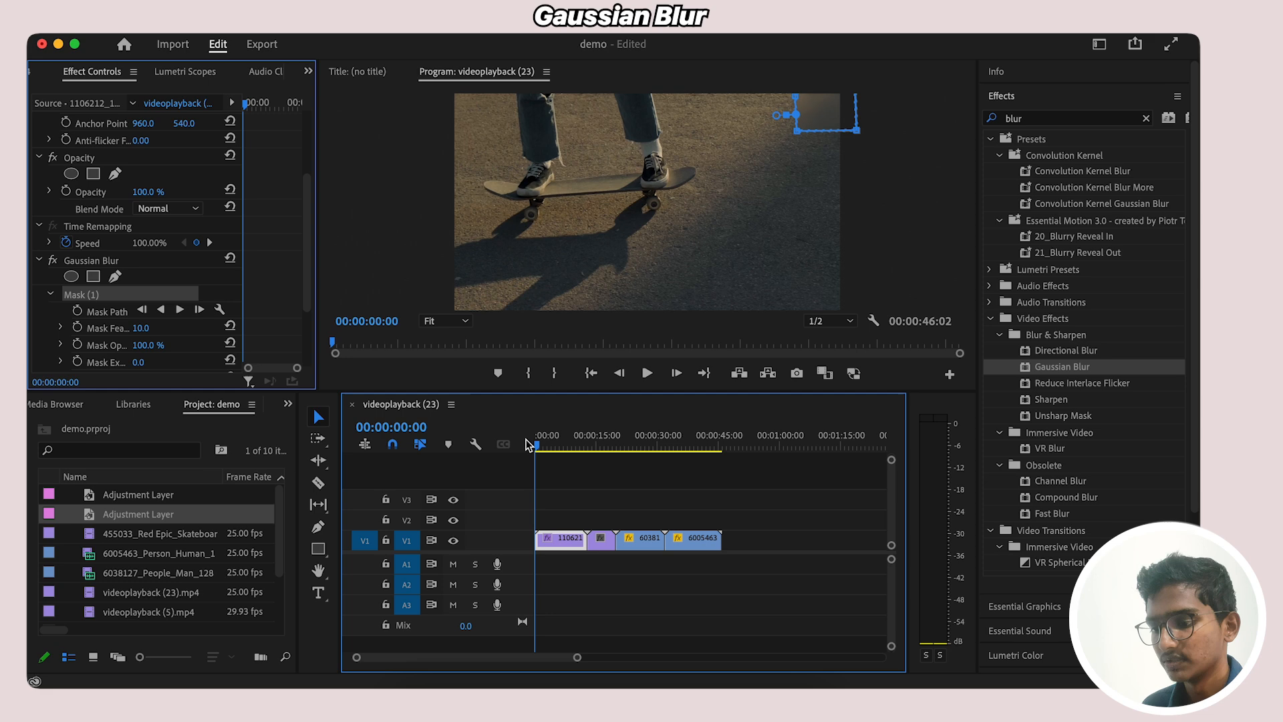
left_click(559, 462)
left_click(552, 542)
key("space")
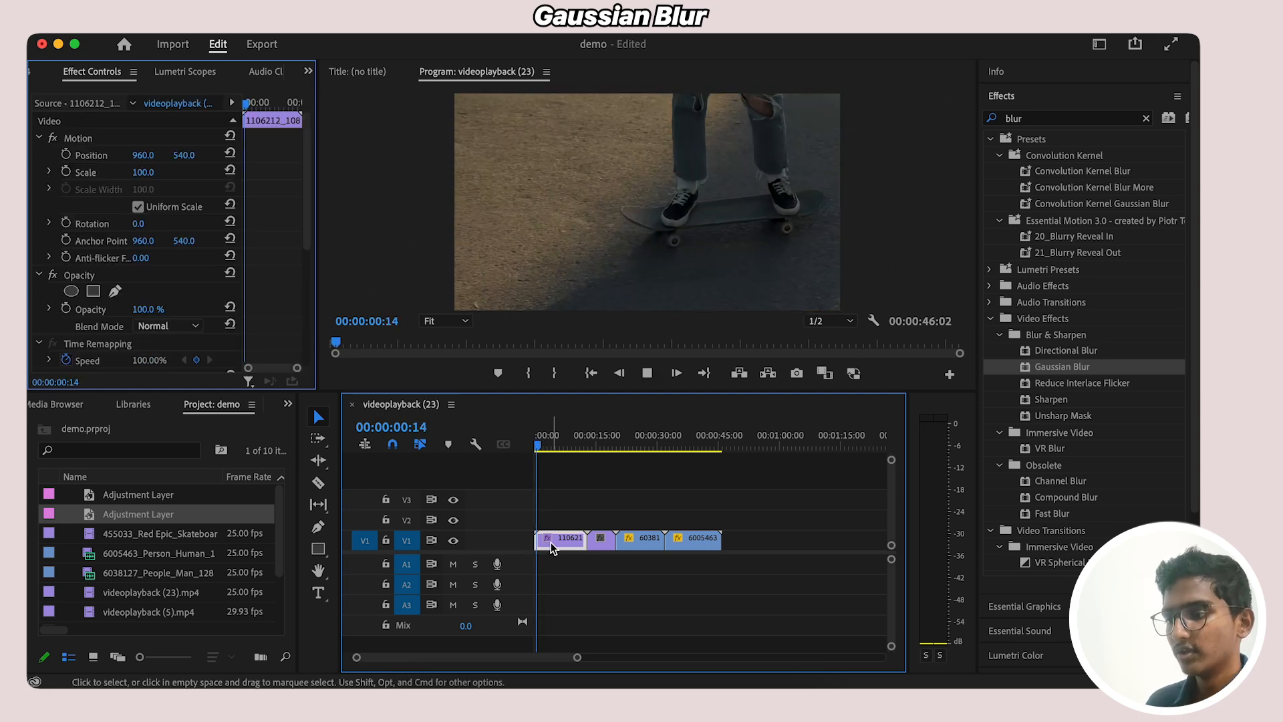
key("space")
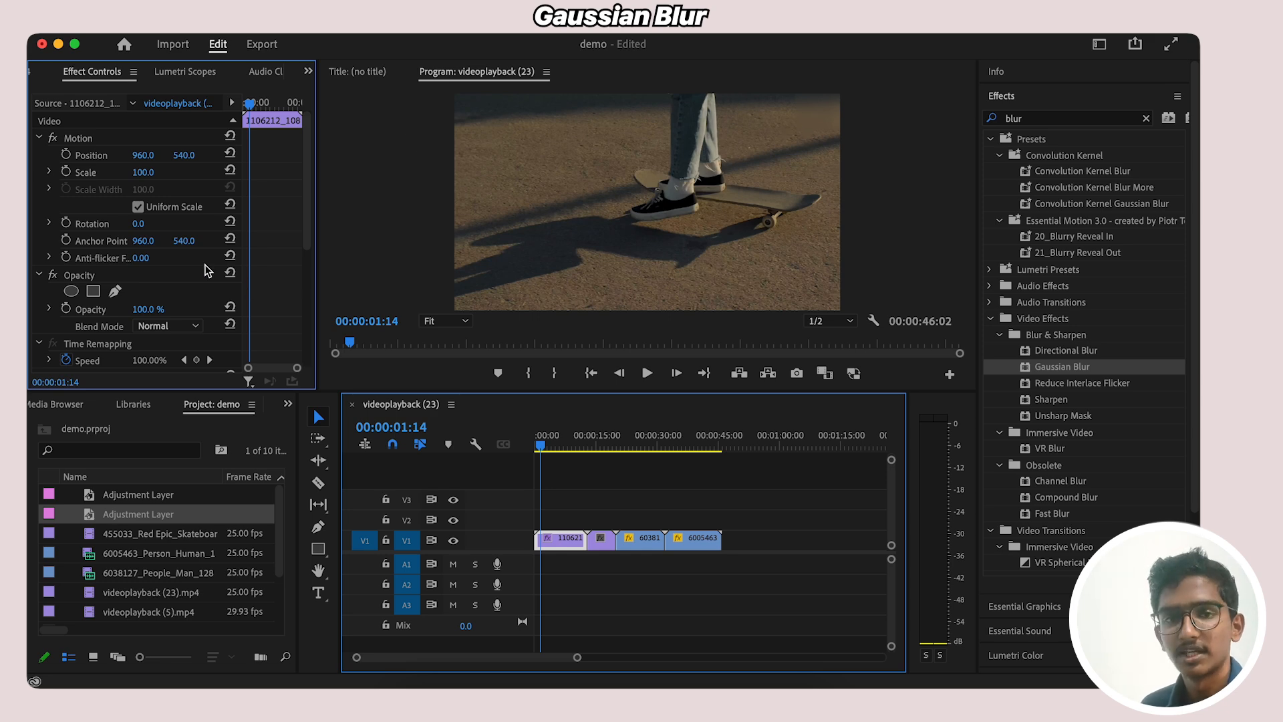
Step: Invert the Gaussian Blur mask to compare the effect, and switch the inversion back off
scroll(203, 263, "down", 5)
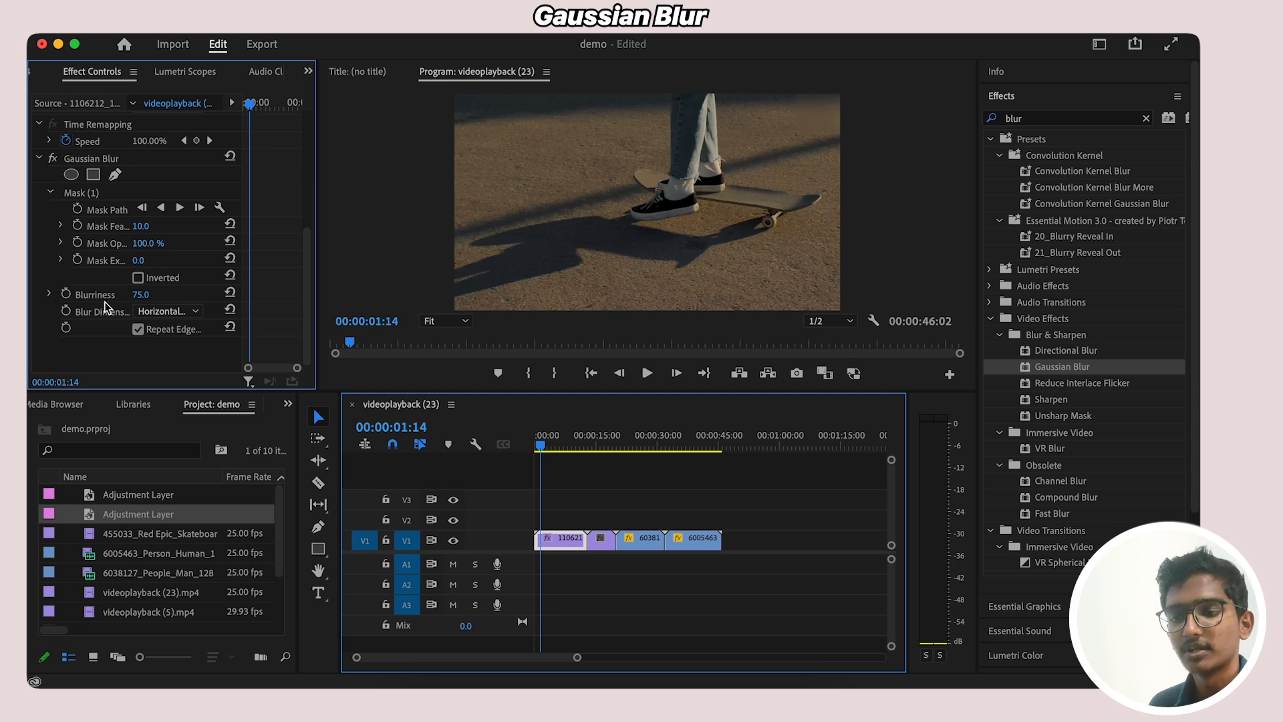
left_click(141, 277)
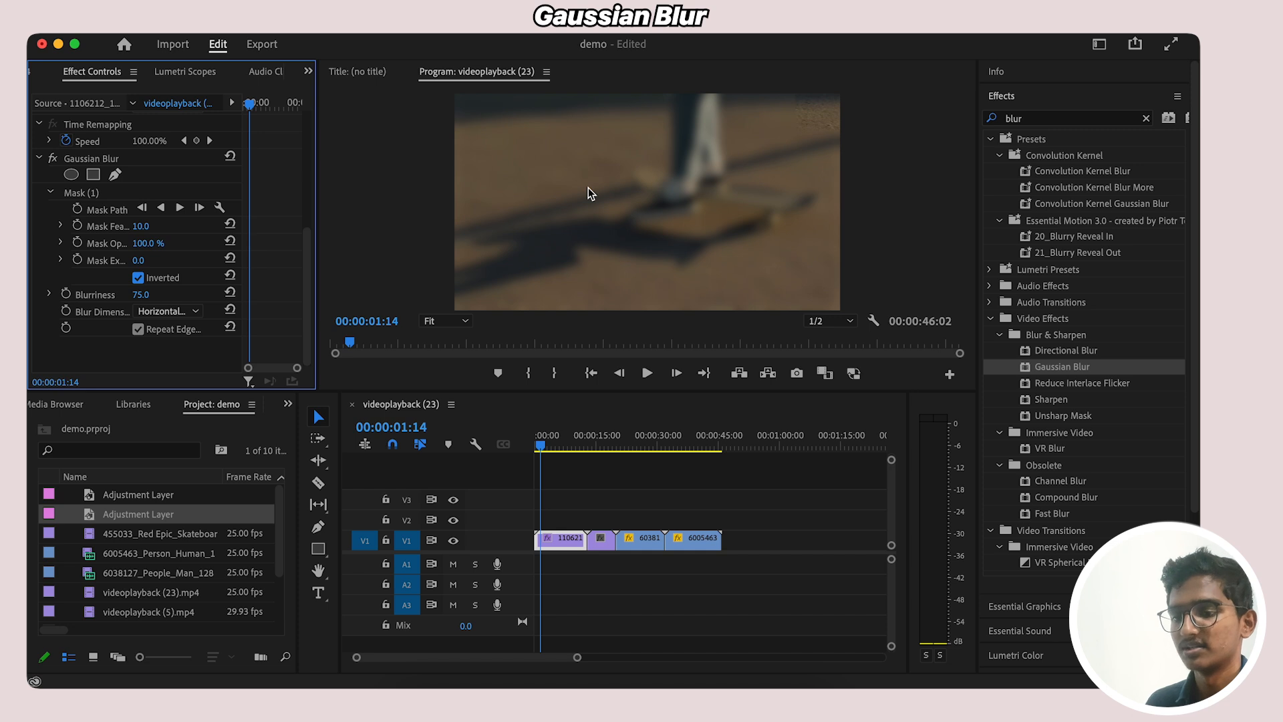
left_click(138, 278)
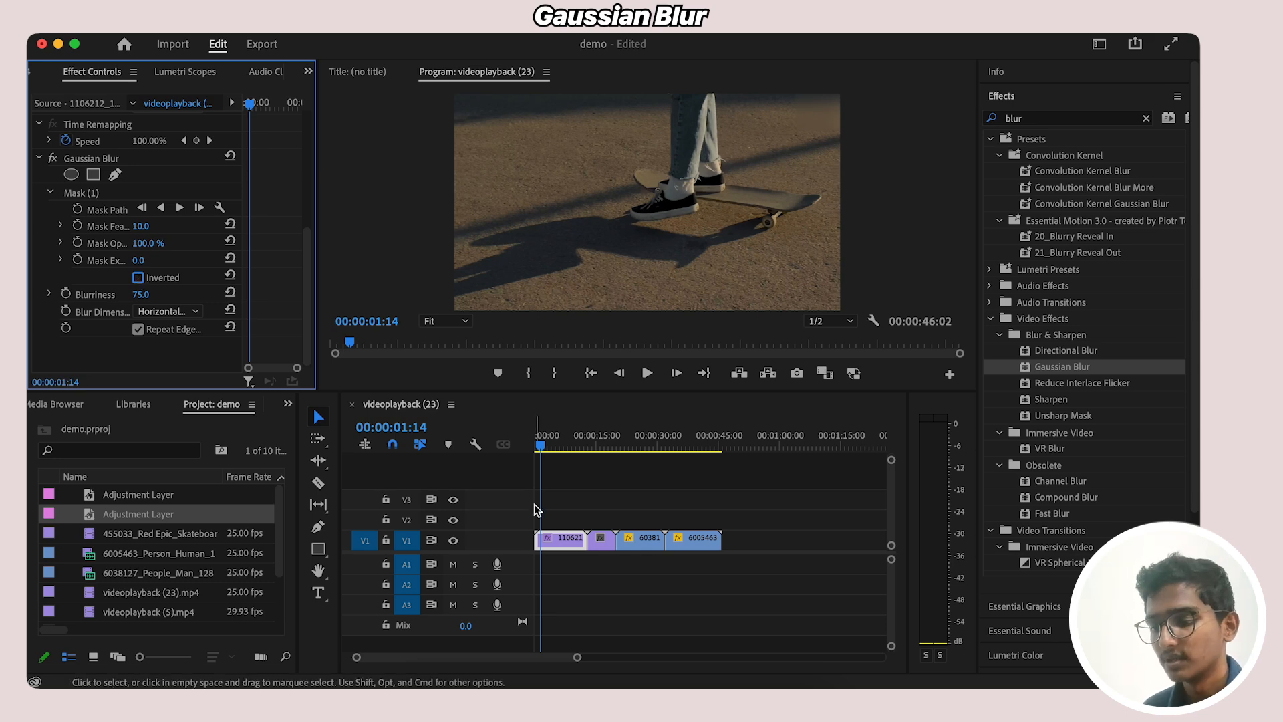
Step: Play and scrub through the sequence to review the corner blur across the clips, and return to the start
left_click(536, 445)
key("space")
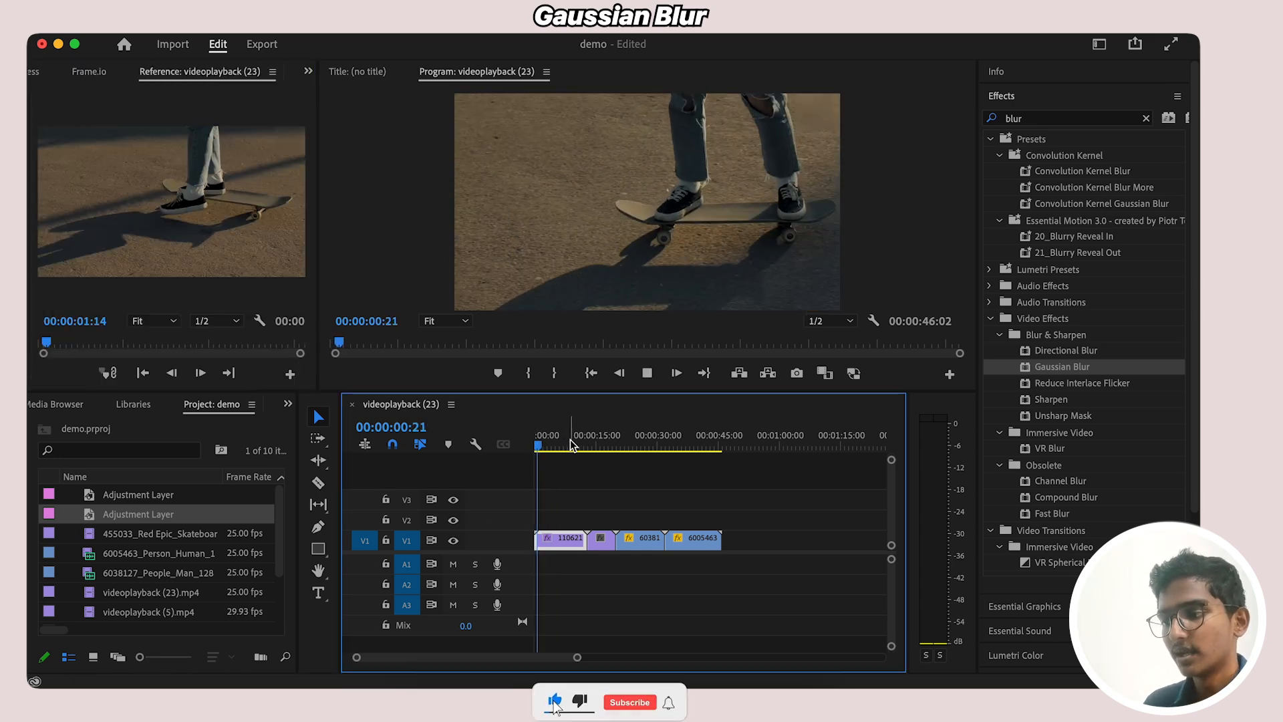
left_click_drag(572, 444, 685, 464)
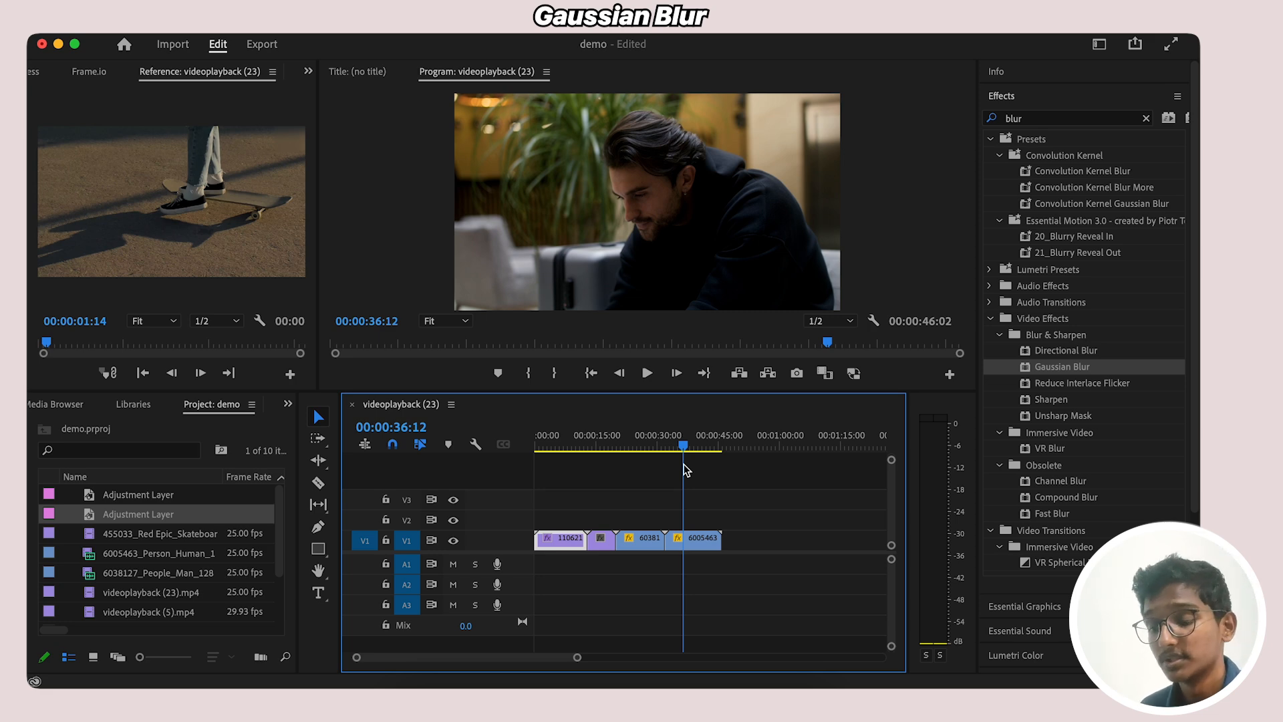
left_click_drag(594, 441, 520, 444)
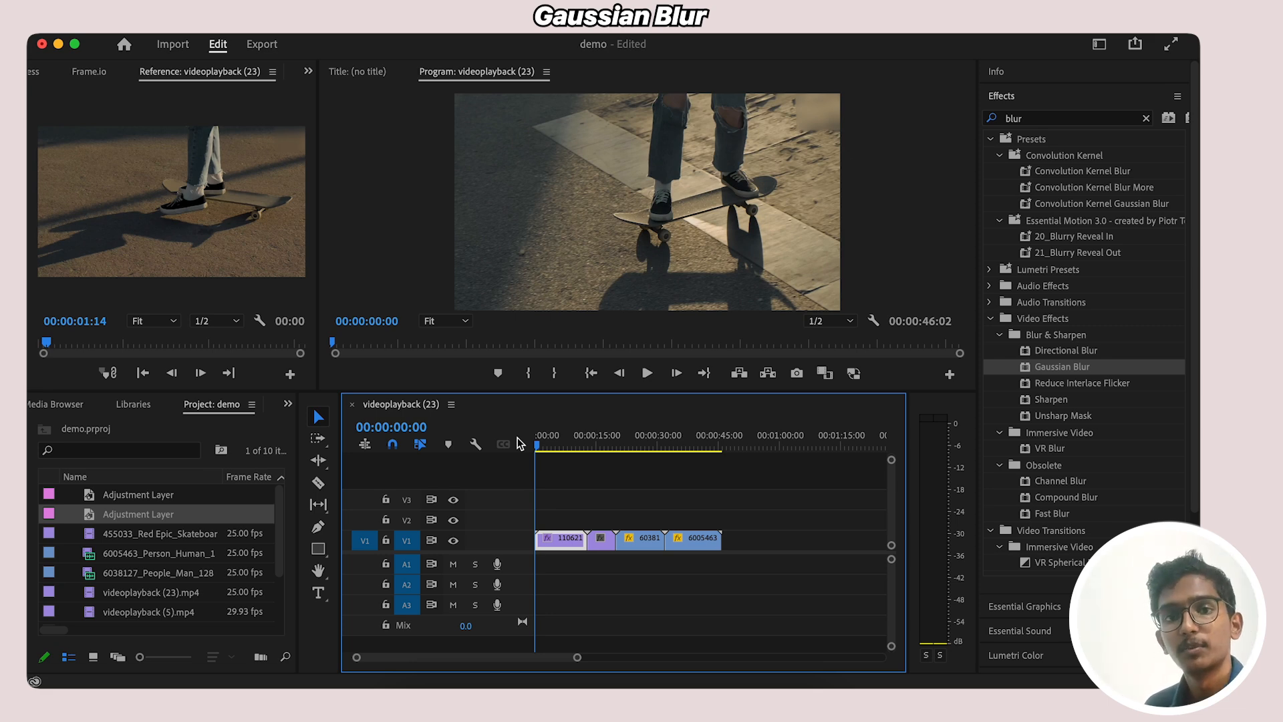
Step: Place the first adjustment layer on V2 at the start of the sequence and extend it to the end of the last clip
left_click(126, 495)
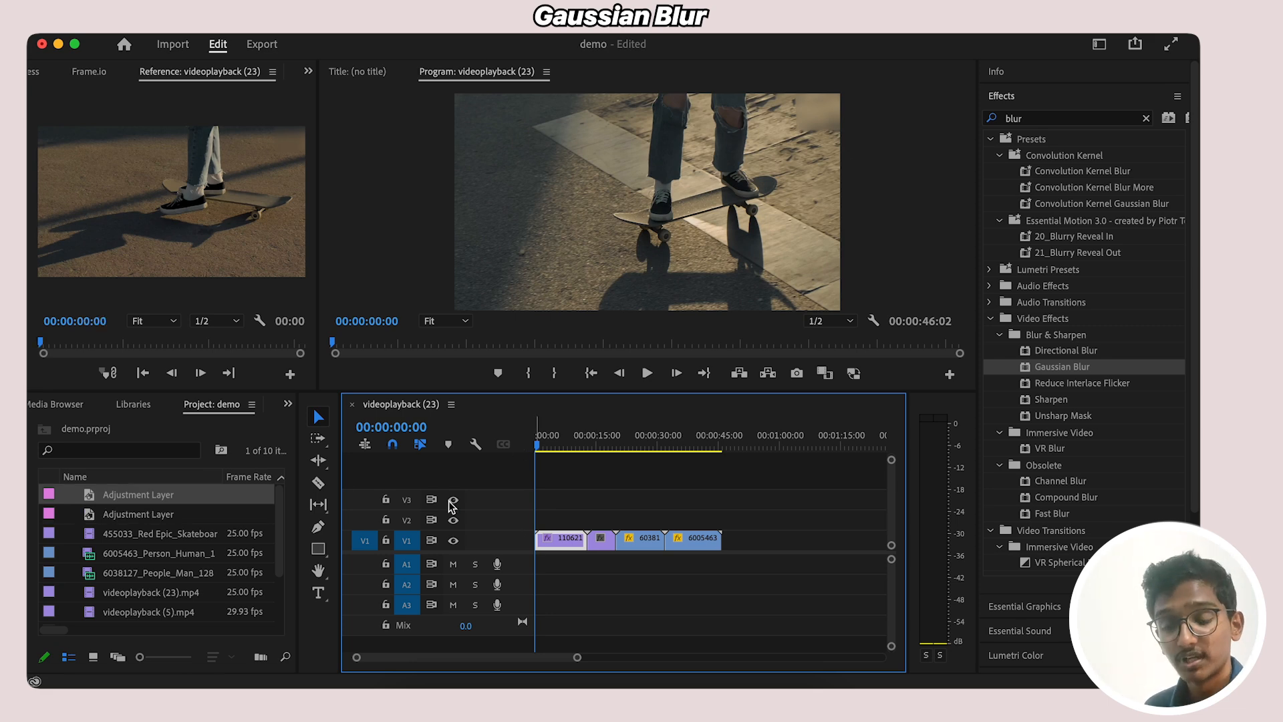
left_click_drag(88, 498, 559, 526)
left_click_drag(548, 520, 721, 520)
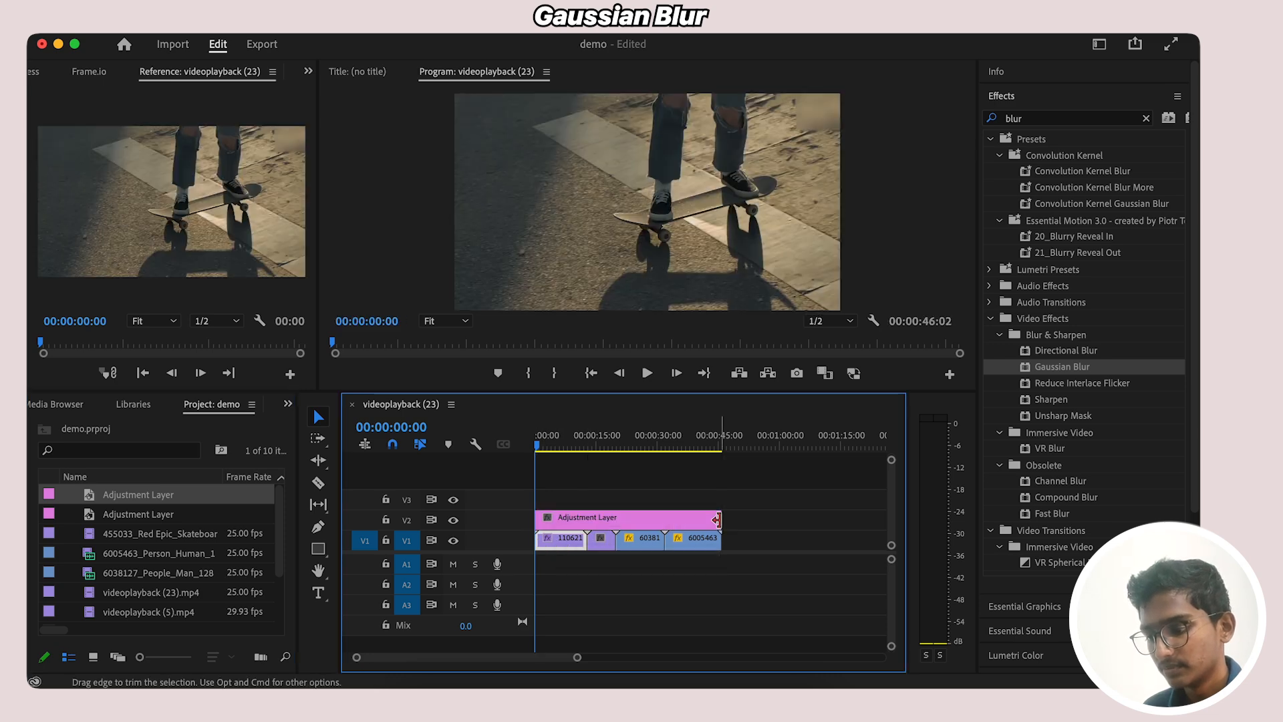
Step: Delete the Gaussian Blur effect from the first clip on V1
left_click(308, 71)
left_click(319, 106)
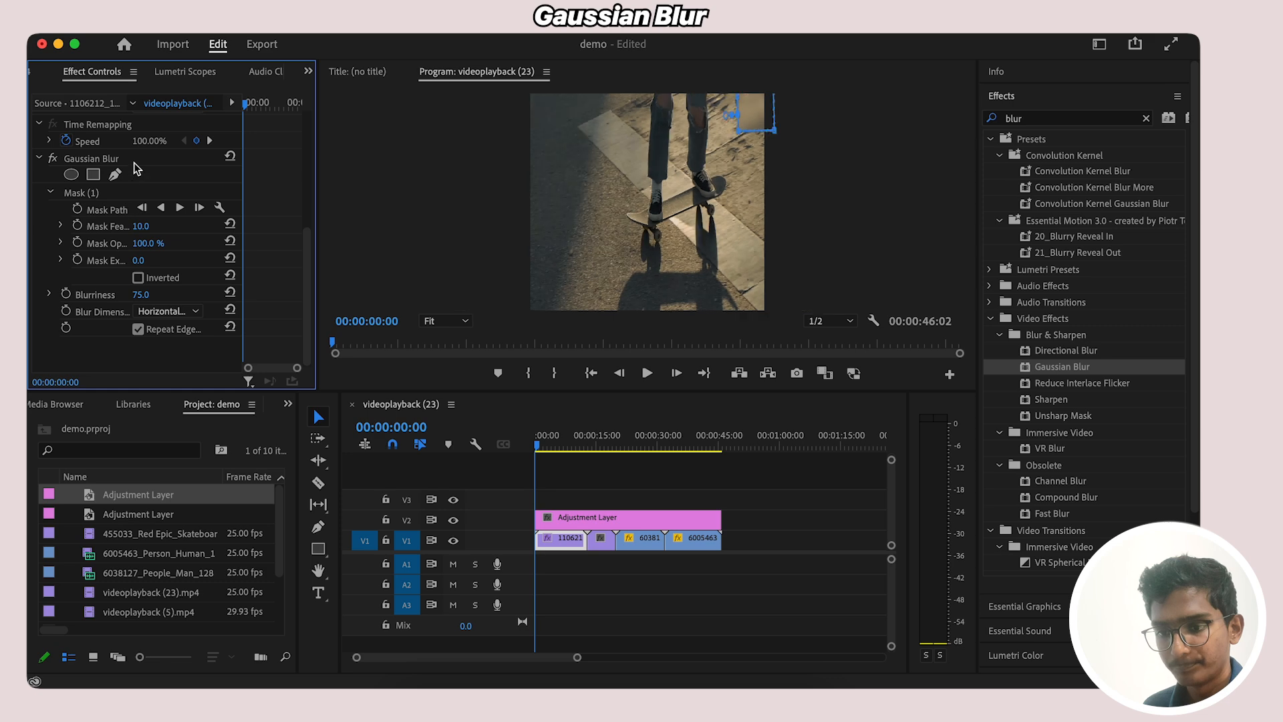
left_click(154, 161)
key("Delete")
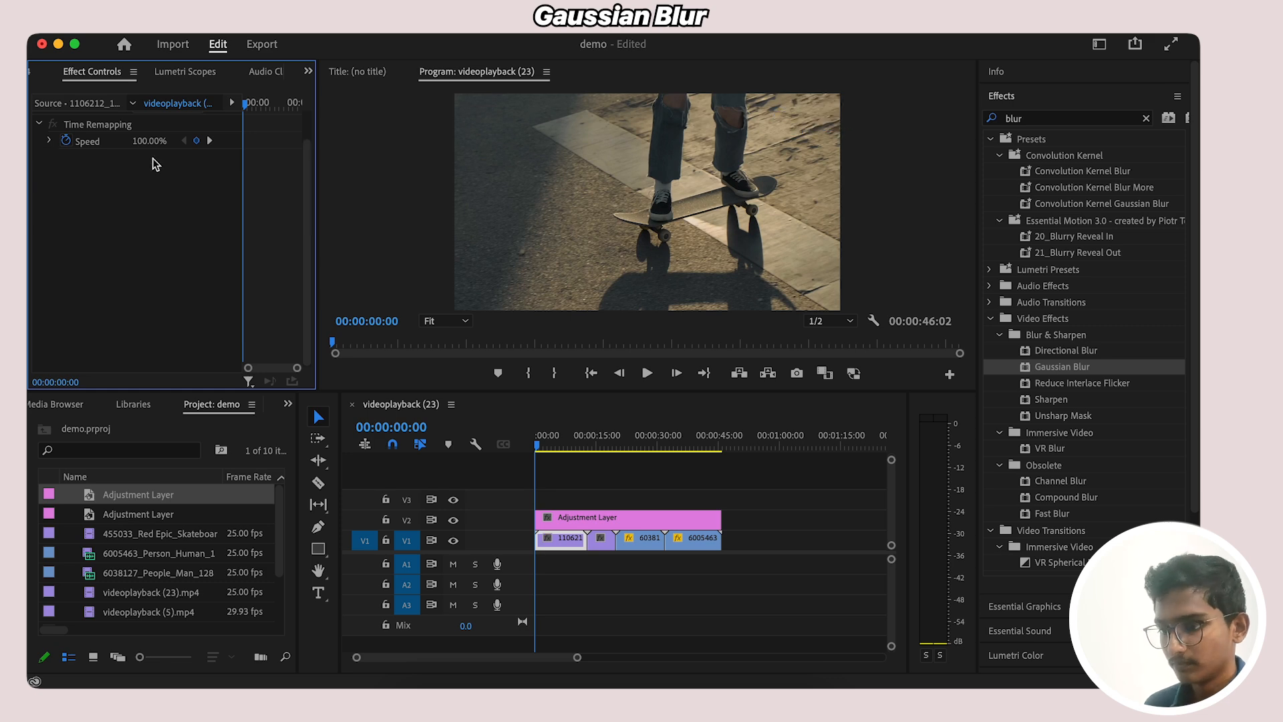
Step: Apply Gaussian Blur to the adjustment layer on V2 and set its Blurriness to 81
left_click(594, 521)
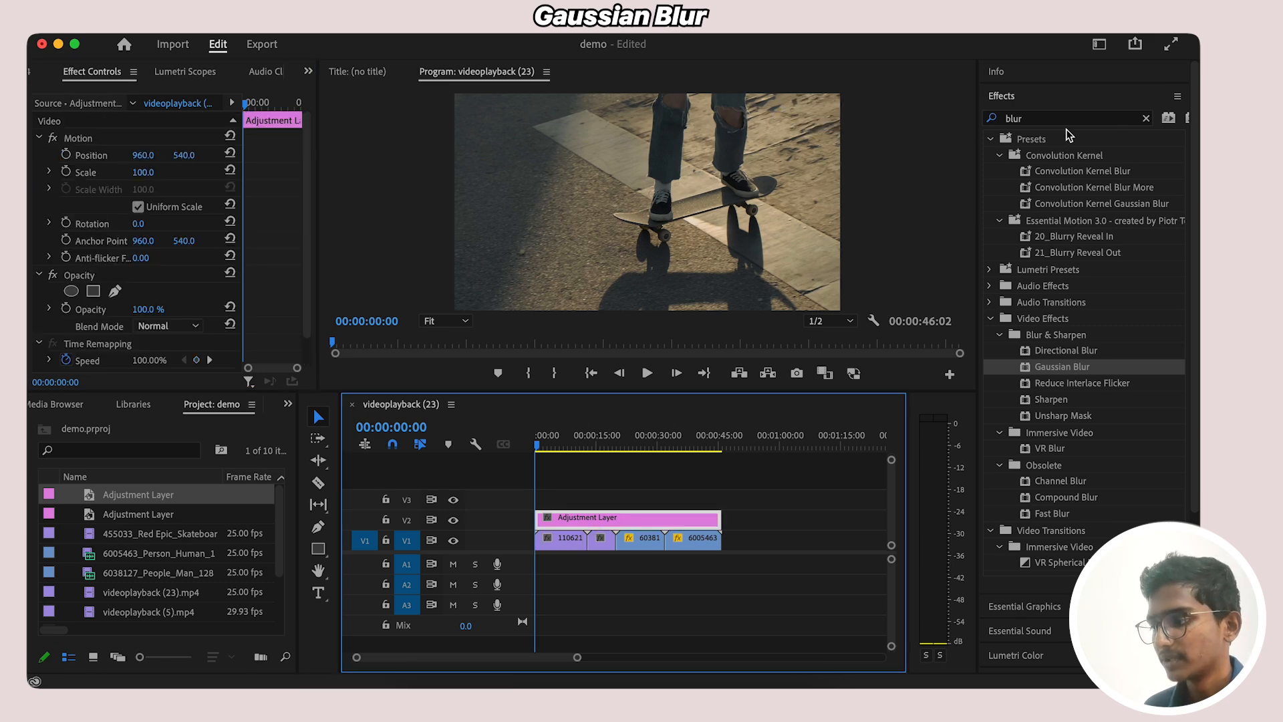
left_click_drag(1068, 366, 628, 520)
scroll(175, 270, "down", 3)
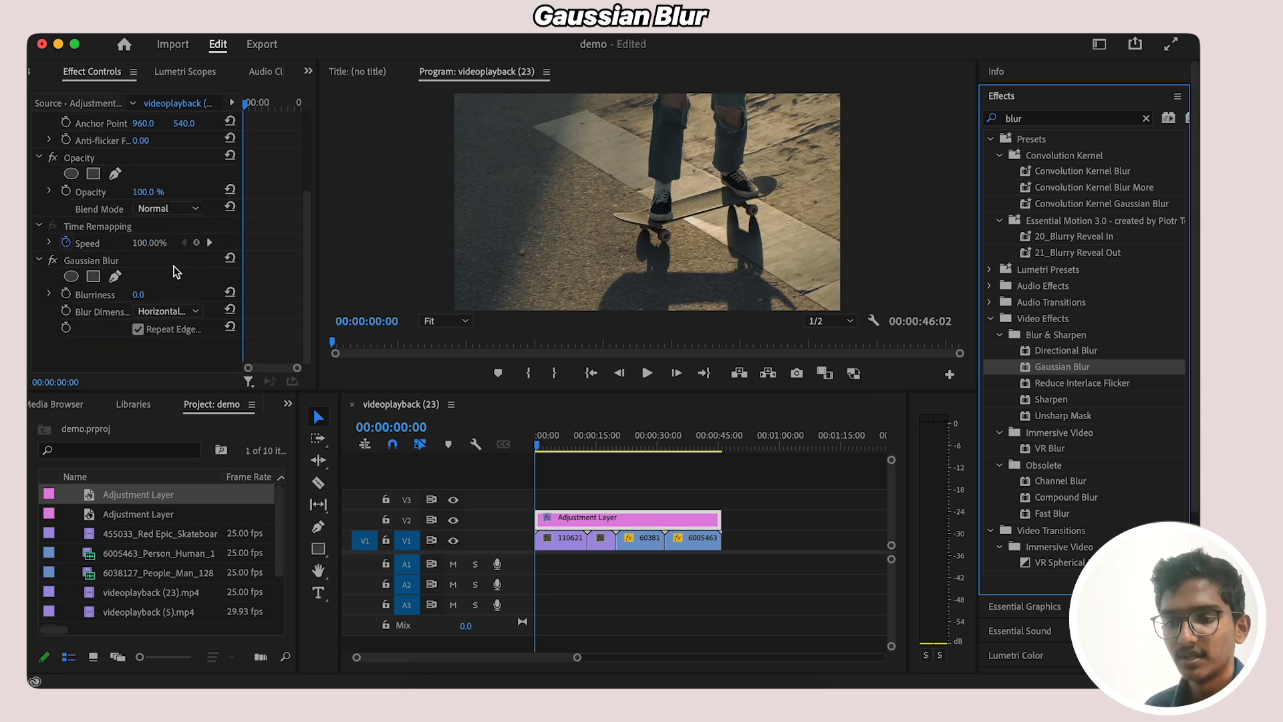
left_click(137, 294)
type("58")
key("Return")
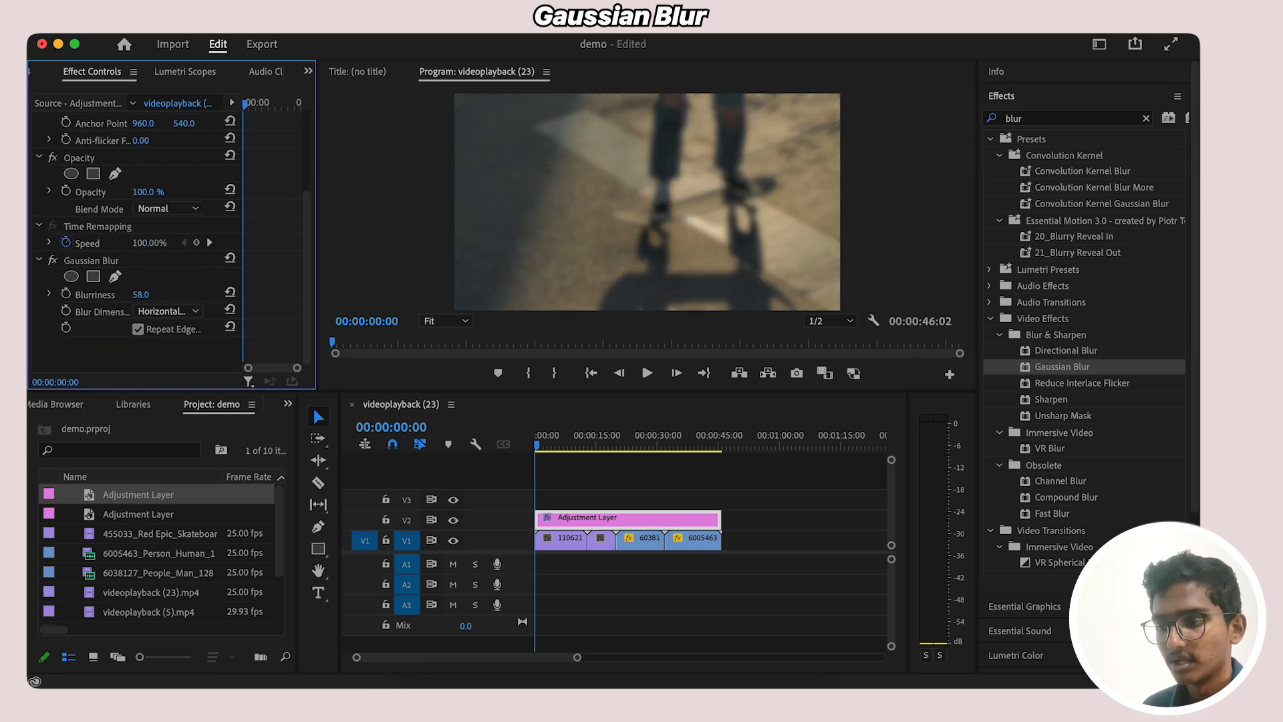
left_click_drag(140, 294, 155, 295)
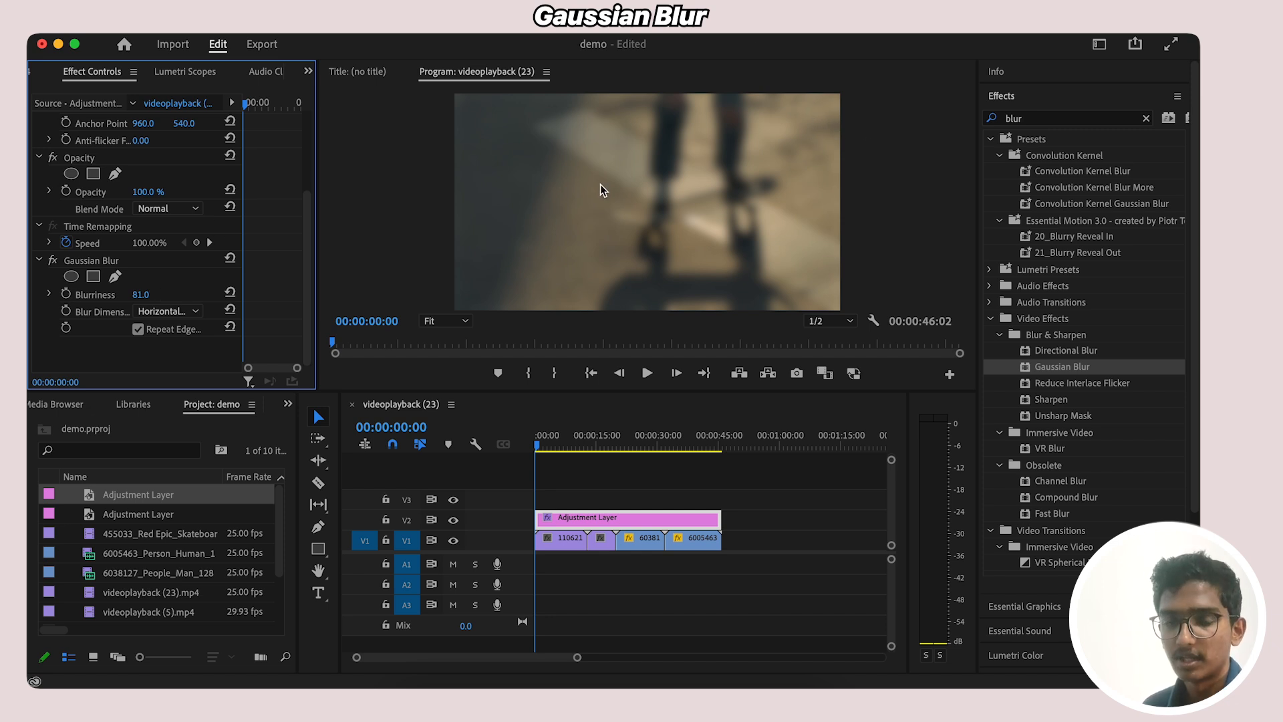
Step: Draw a closed four-point Pen mask for the Gaussian Blur around the upper-right corner of the video frame
left_click(115, 276)
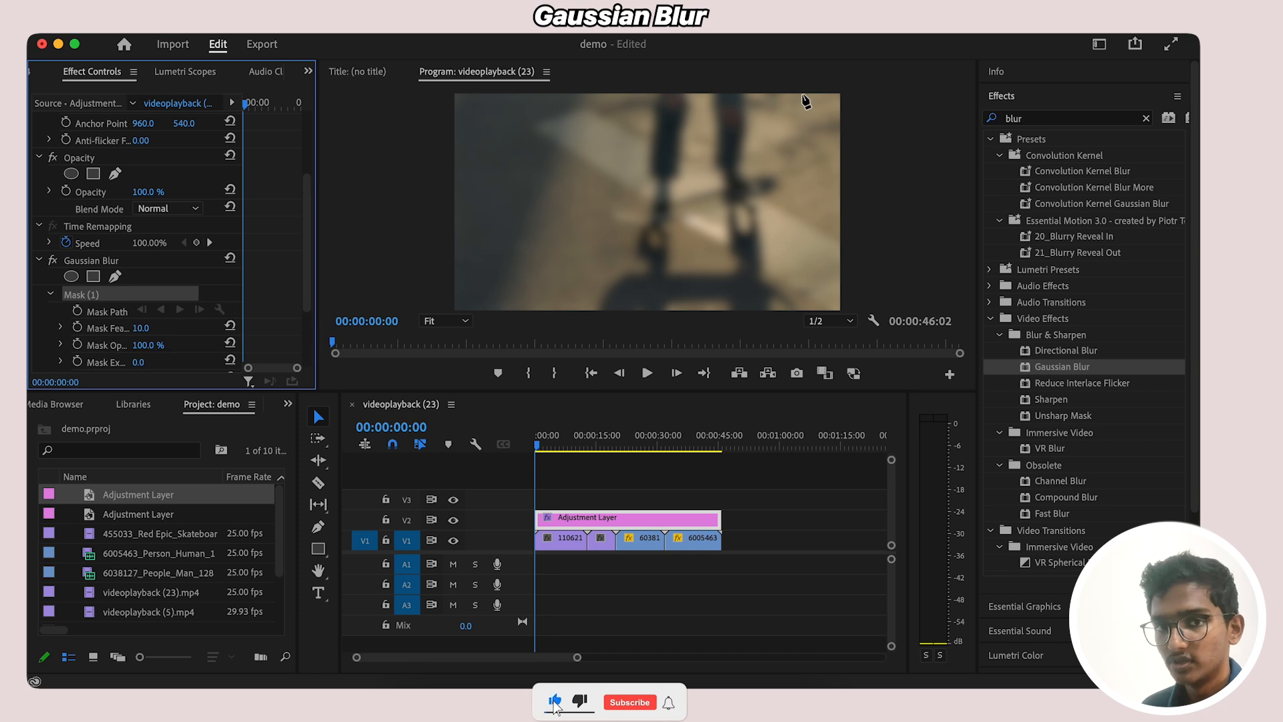
left_click(803, 96)
left_click(805, 125)
left_click(861, 125)
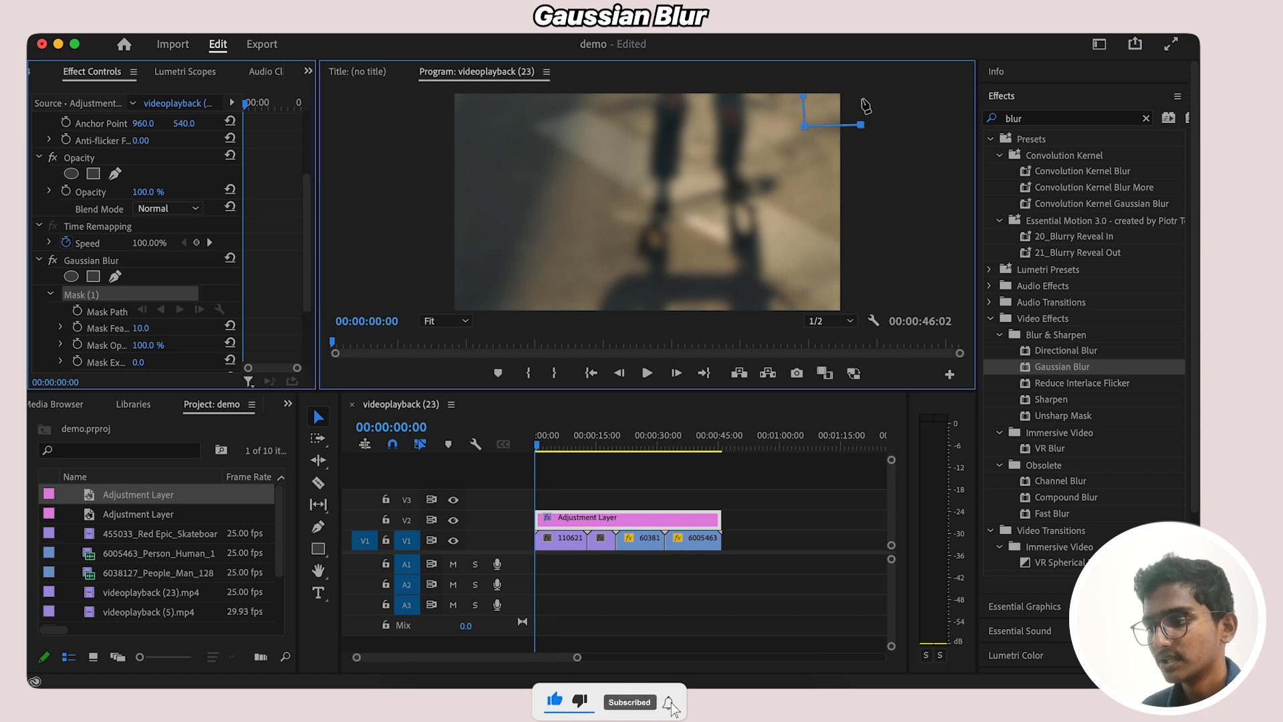
left_click(851, 97)
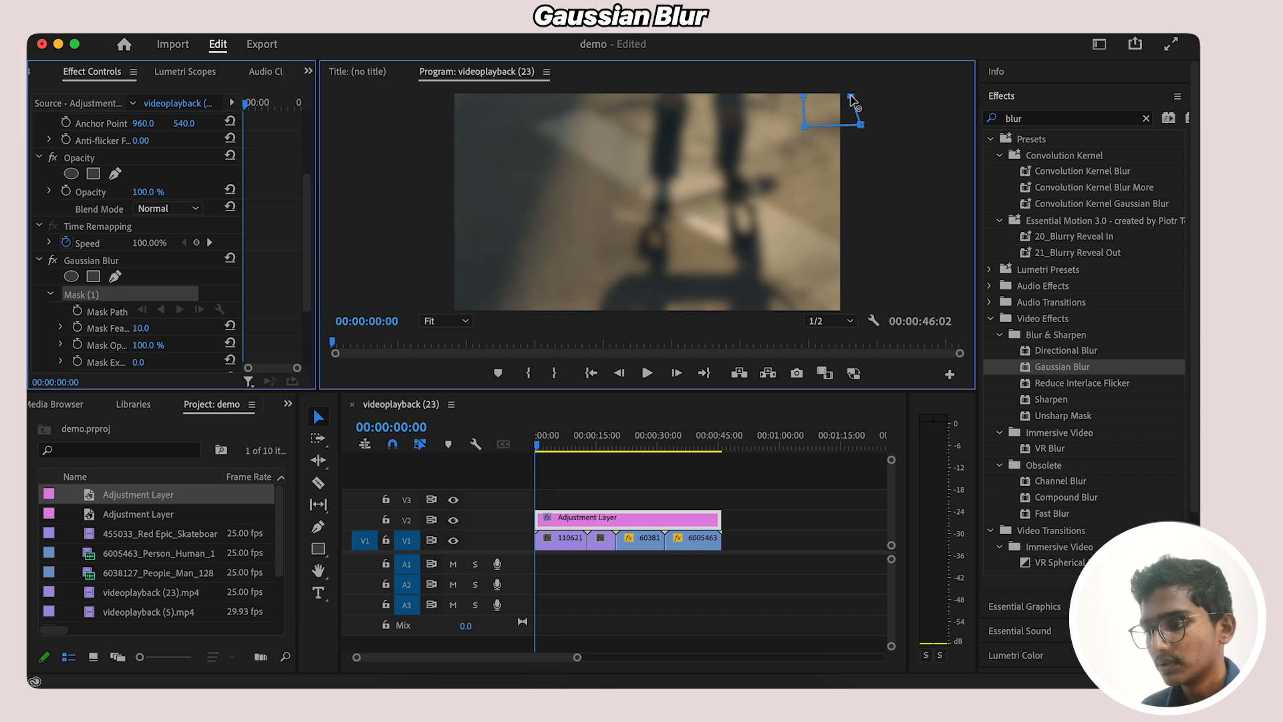
left_click(804, 95)
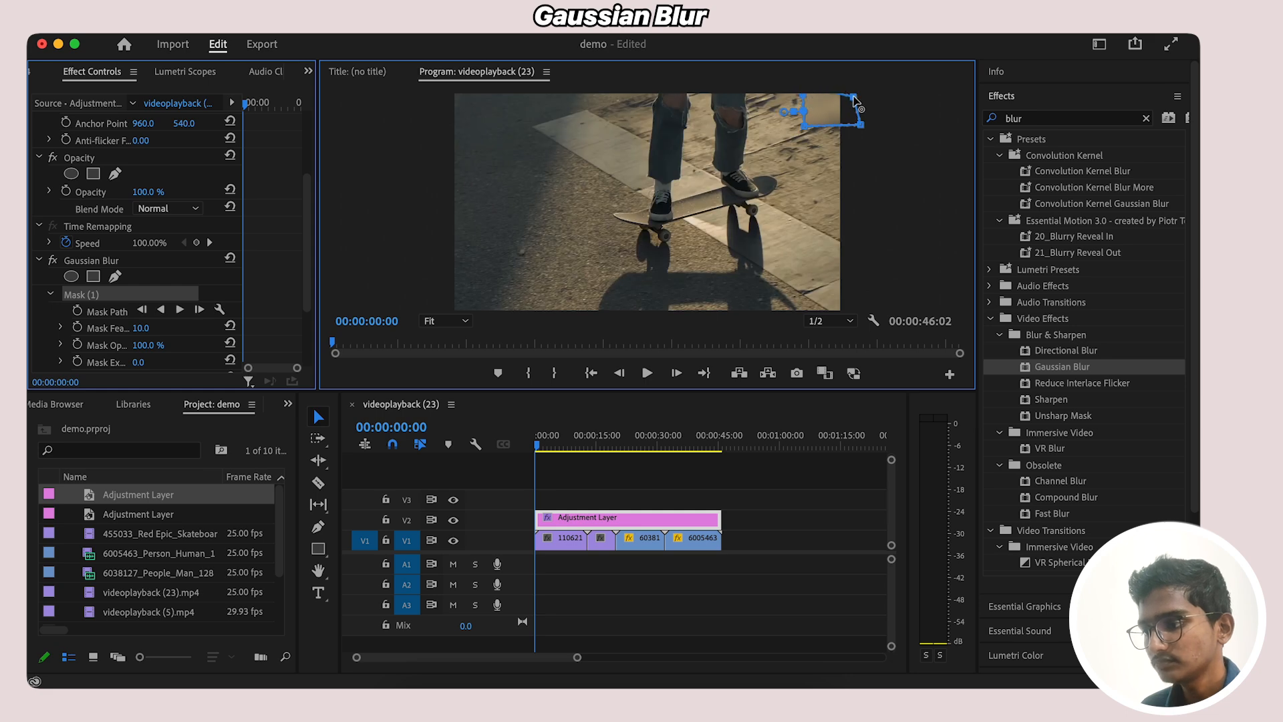
left_click_drag(851, 97, 858, 92)
Step: Play and scrub through the sequence to check the adjustment layer's corner blur on the different clips
left_click(550, 444)
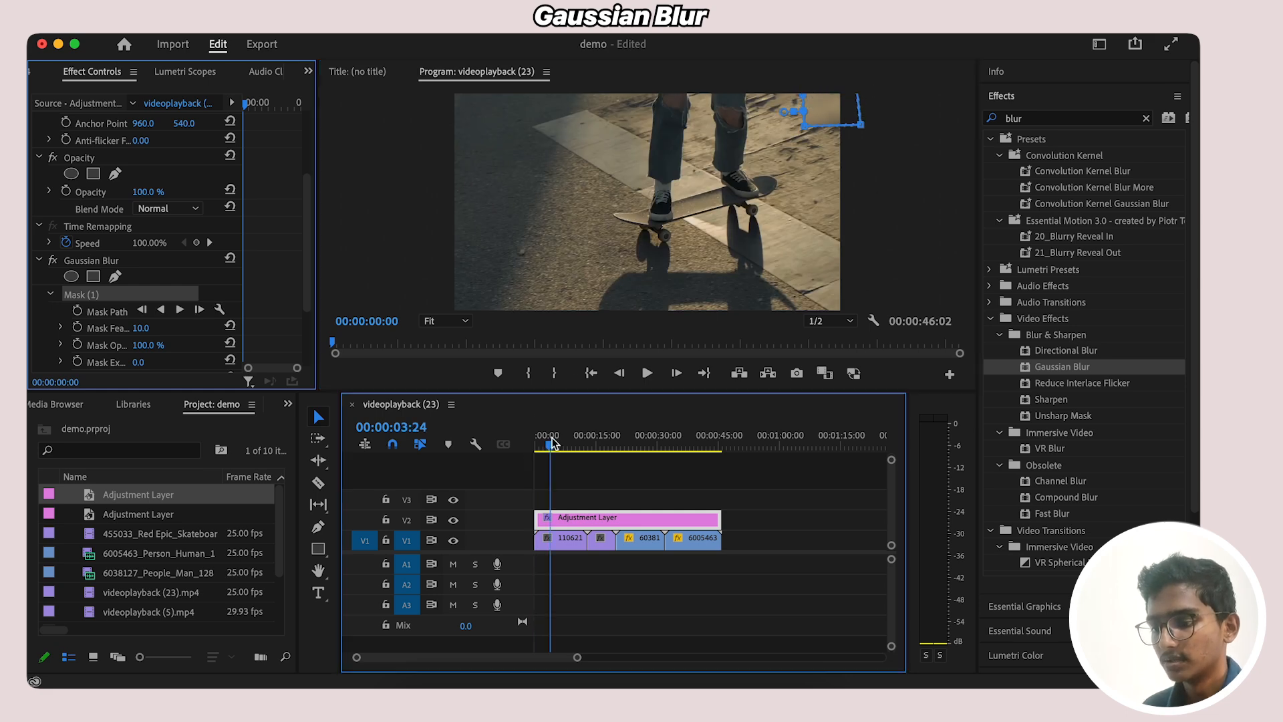
key("Home")
key("space")
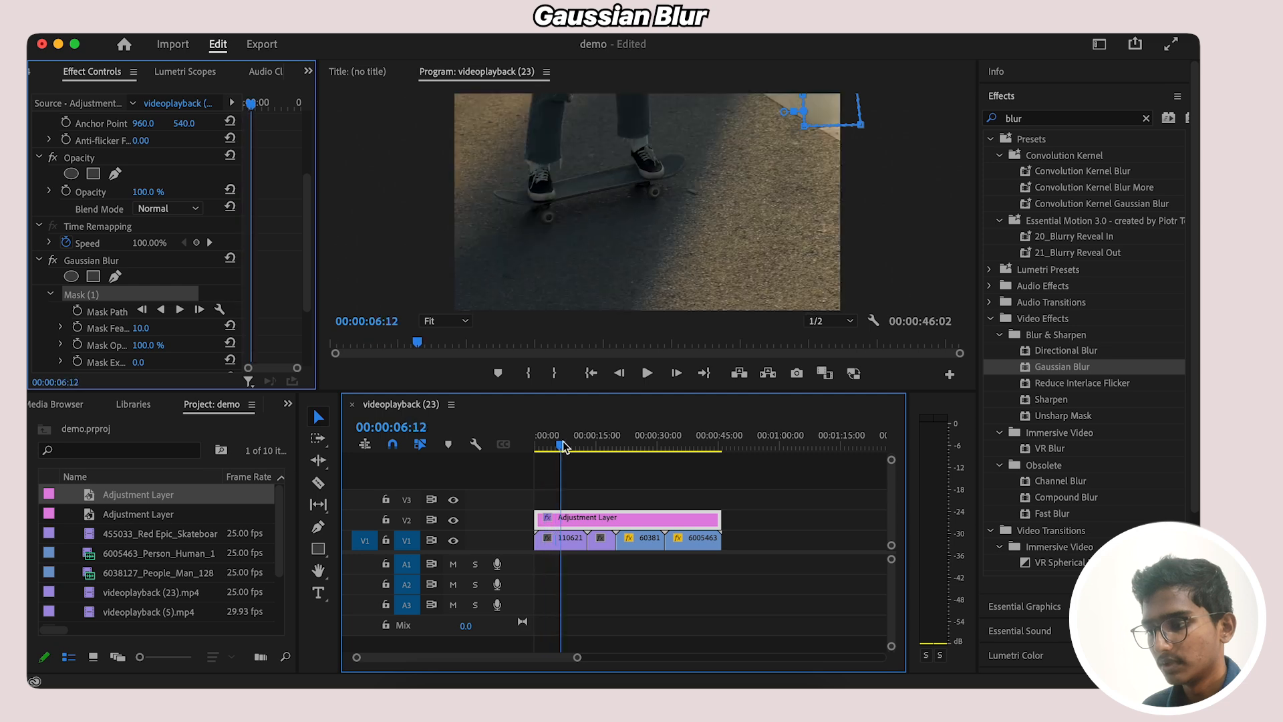
key("space")
key("Home")
mouse_move(539, 445)
left_mouse_down()
mouse_move(669, 446)
mouse_move(559, 446)
left_mouse_up()
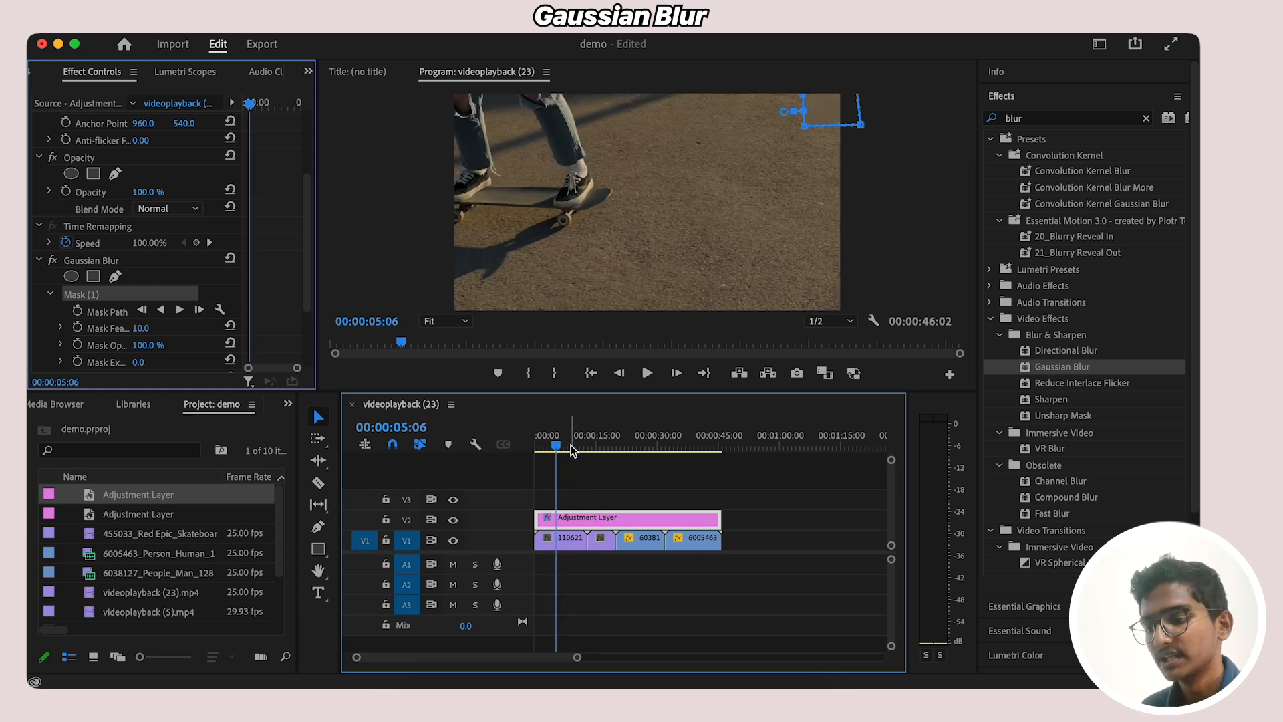
left_click(576, 448)
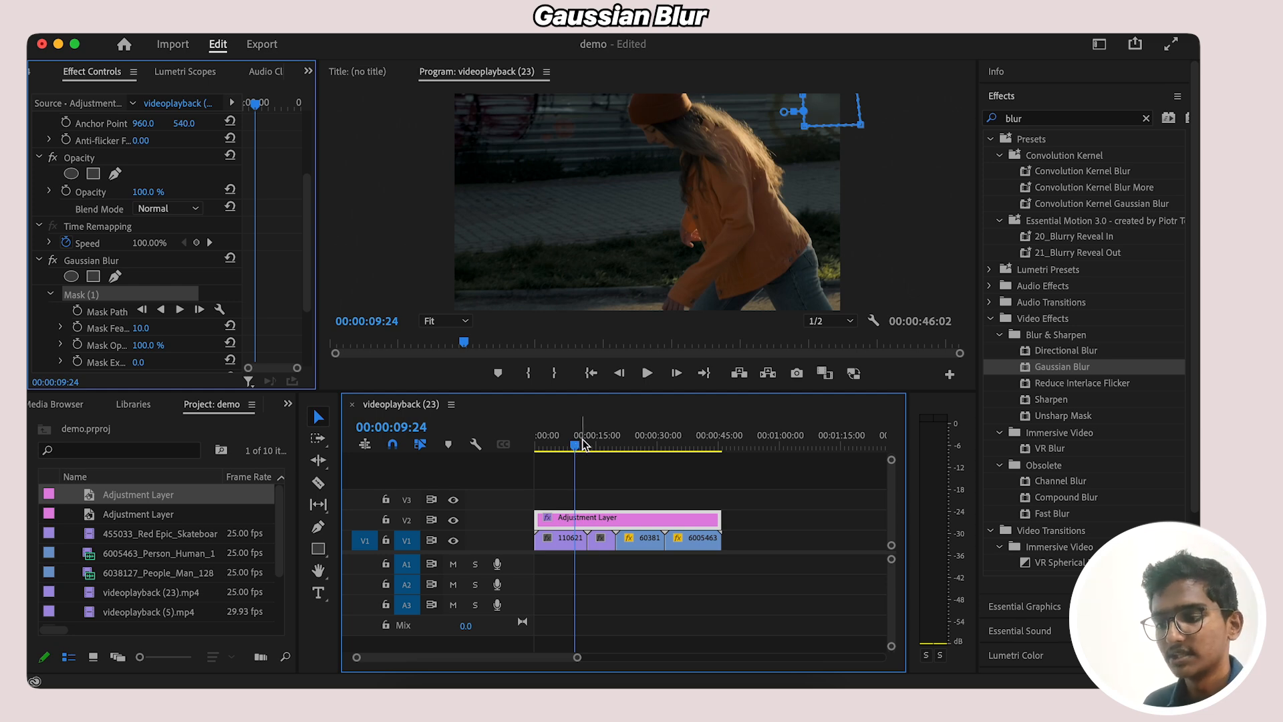
left_click_drag(583, 449, 665, 453)
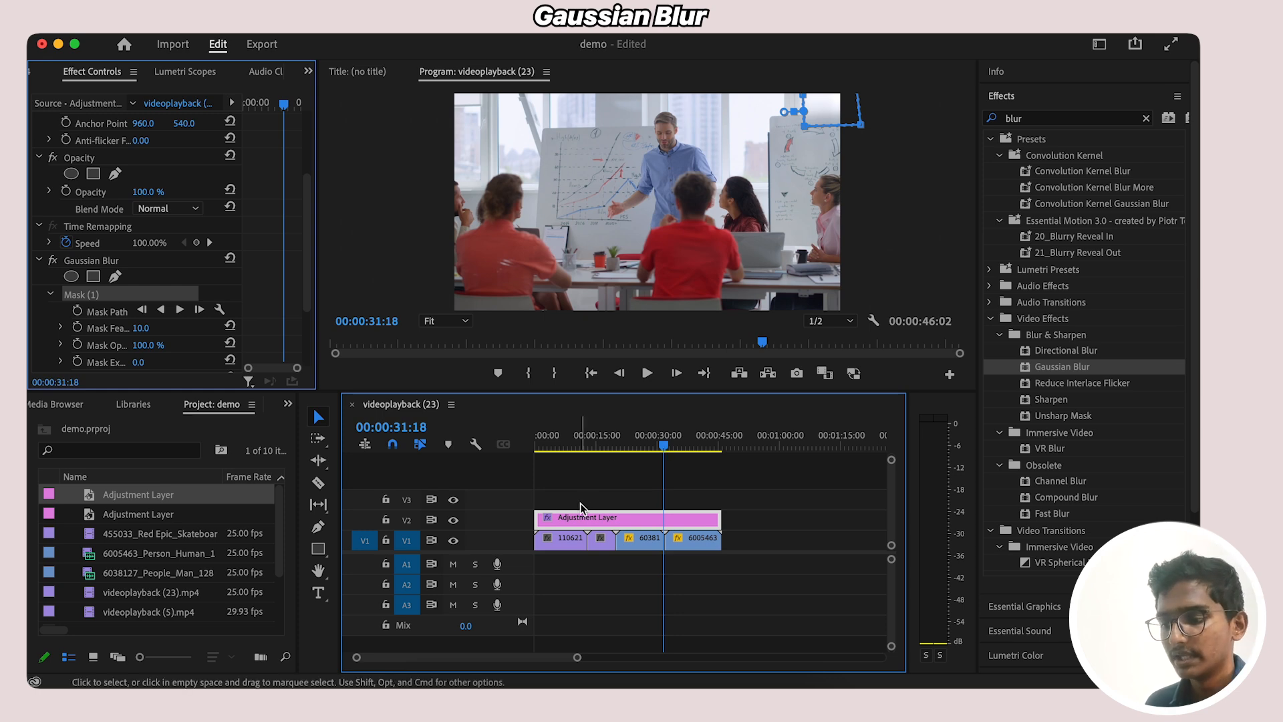
Step: Trim the end of the adjustment layer back to near the end of the first clip, and scrub through the uncovered clips
left_click(586, 444)
key("w")
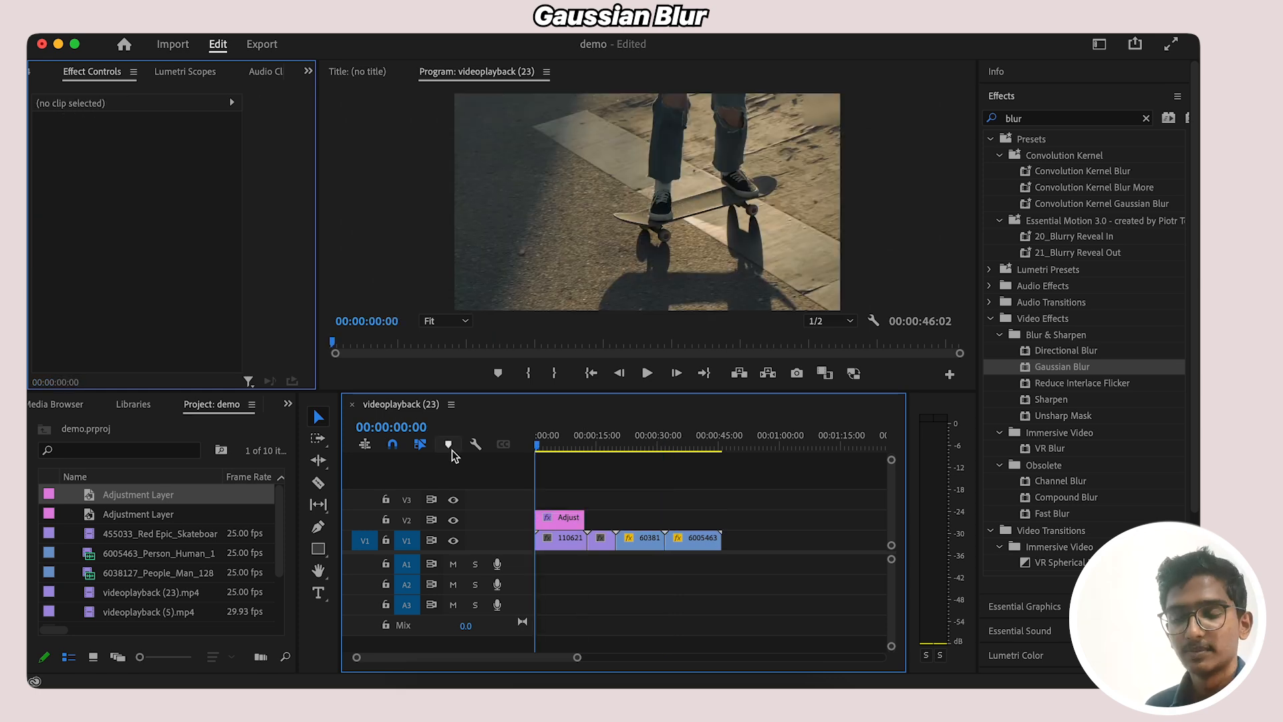
left_click(555, 445)
left_click_drag(559, 448, 682, 461)
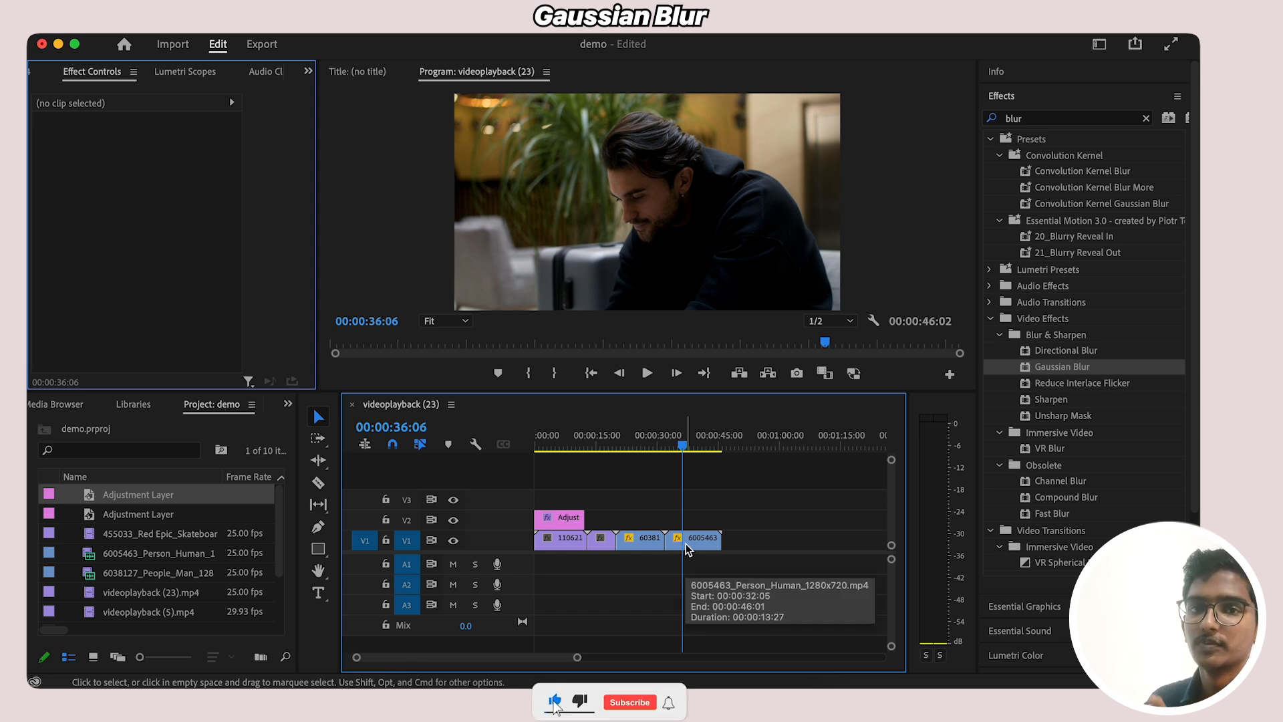
Step: Copy the shortened adjustment layer and paste it on V2 at 00:00:32:05, the start of the last clip
left_click(566, 438)
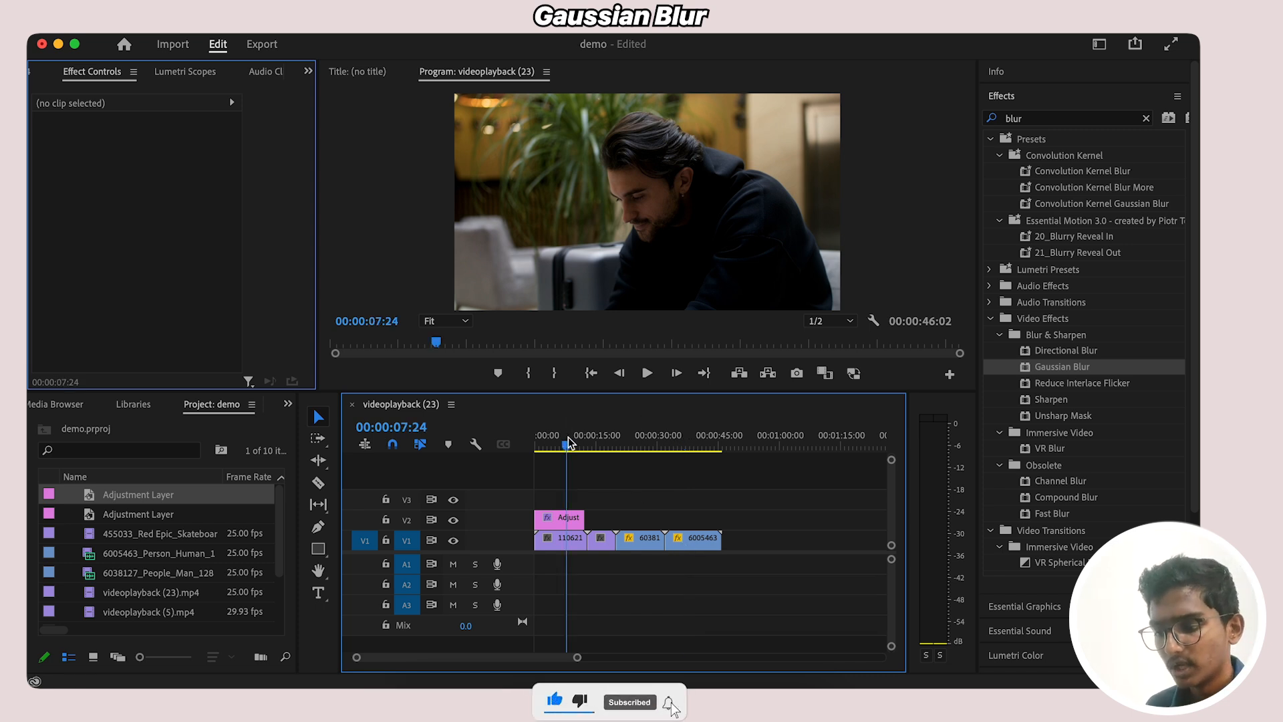
left_click(562, 516)
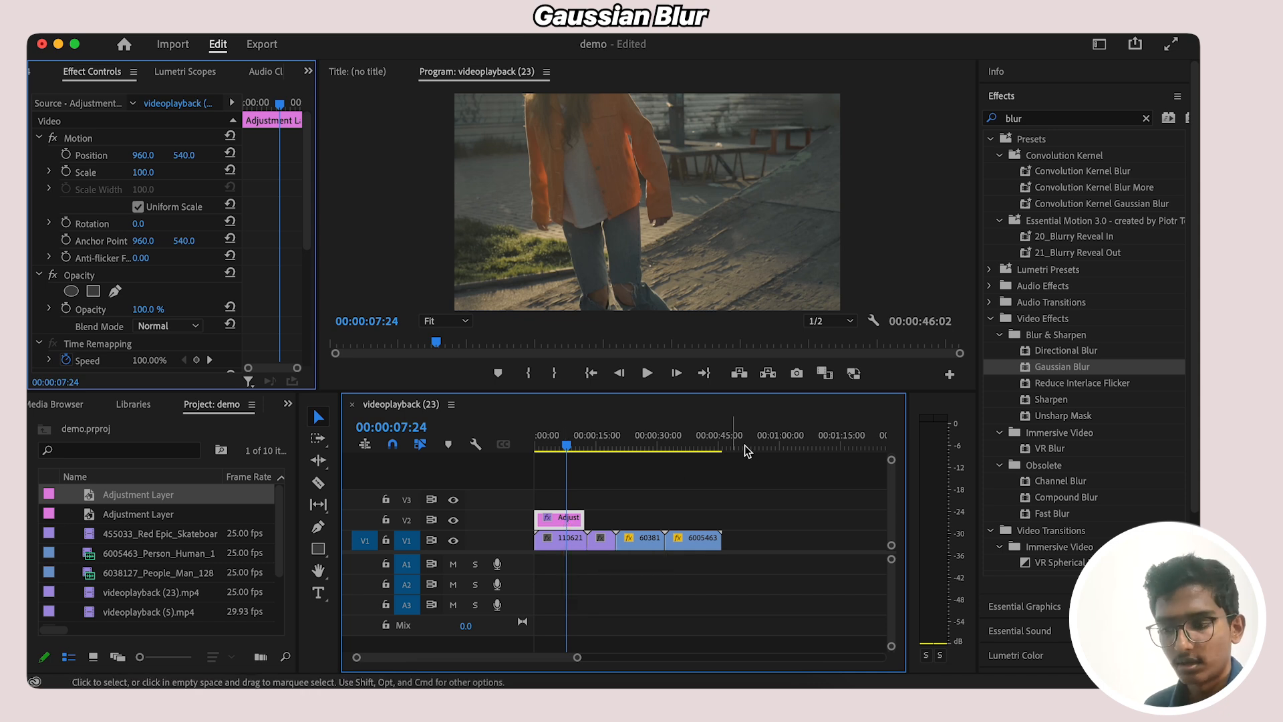
left_click_drag(676, 440, 664, 436)
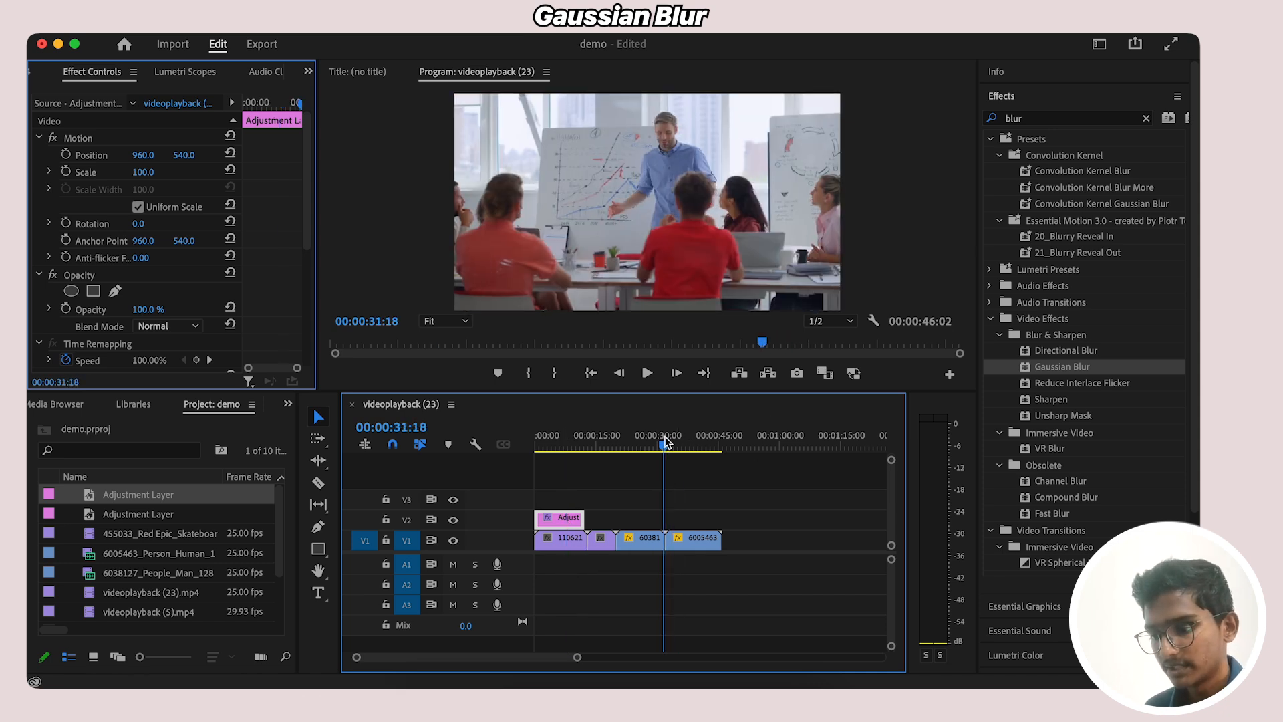
key("Right")
key("Right")
key("Right")
key("Right")
key("Right")
key("Right")
key("Right")
key("Right")
key("Right")
key("Right")
key("Right")
key("Right")
key("Right")
key("Right")
key("Right")
key("Right")
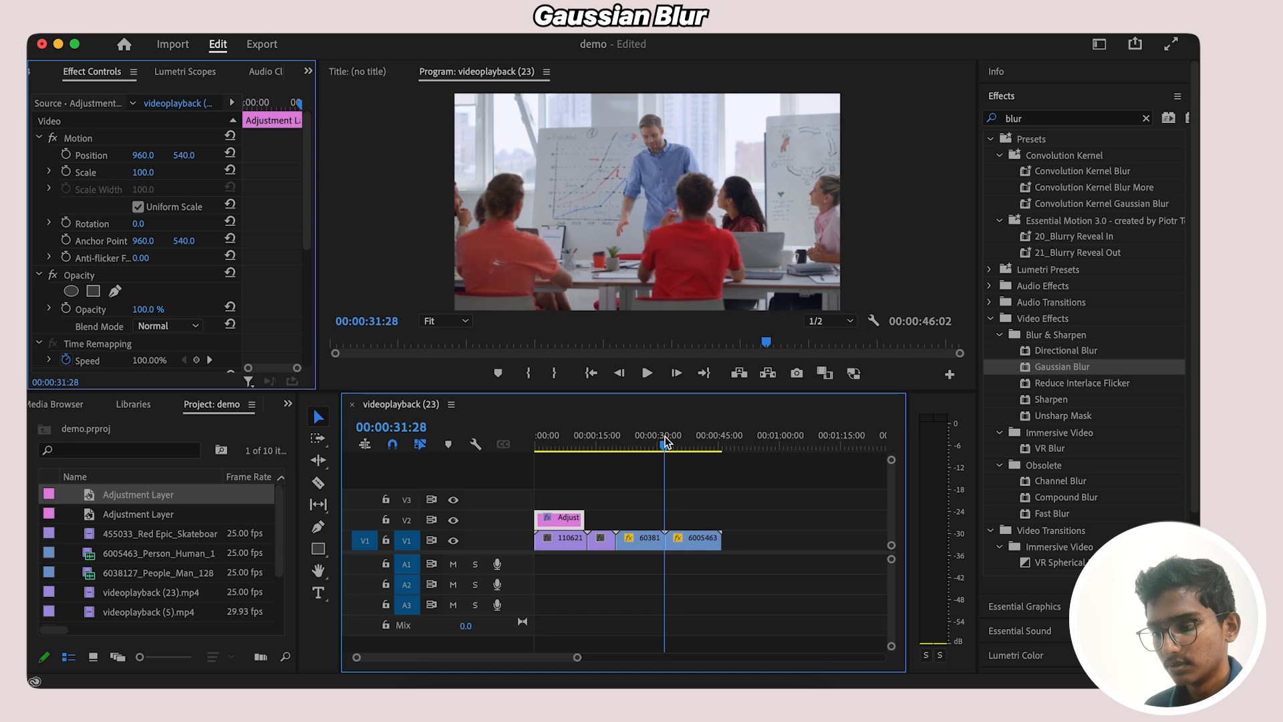
key("Right")
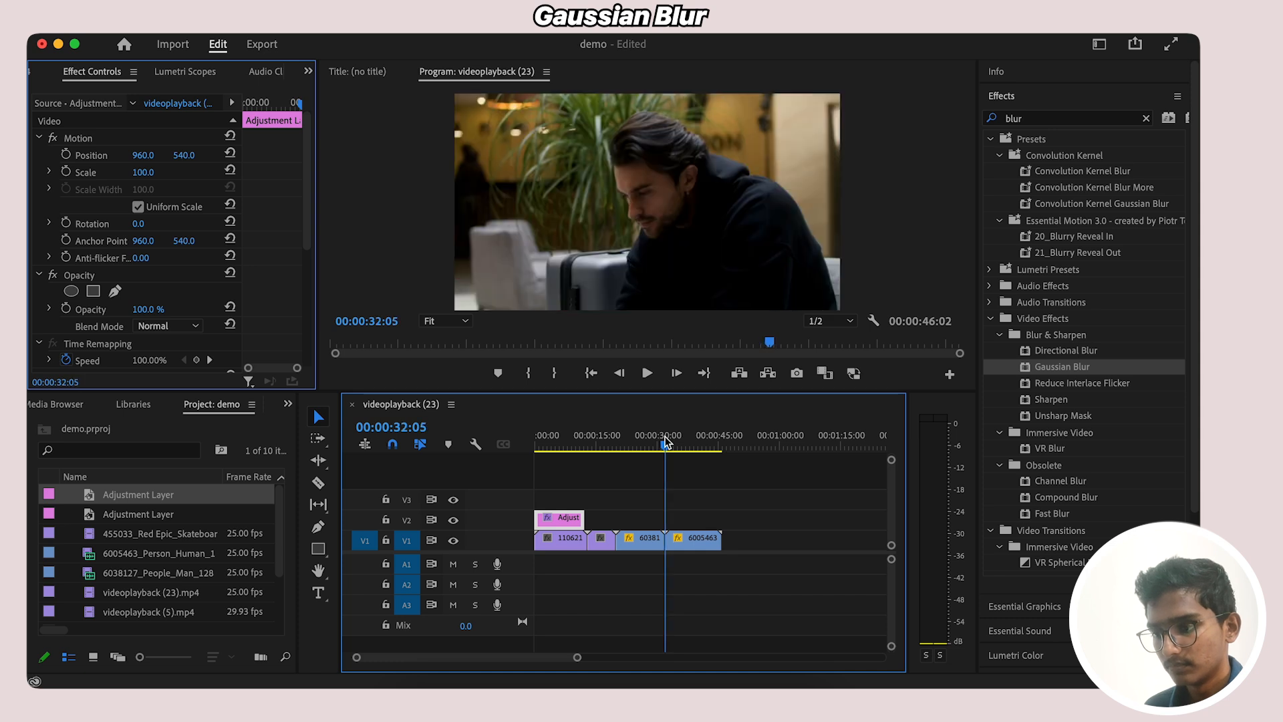
key("super+v")
Step: Extend the pasted adjustment layer to the end of the last clip and preview the blur there
left_click(664, 438)
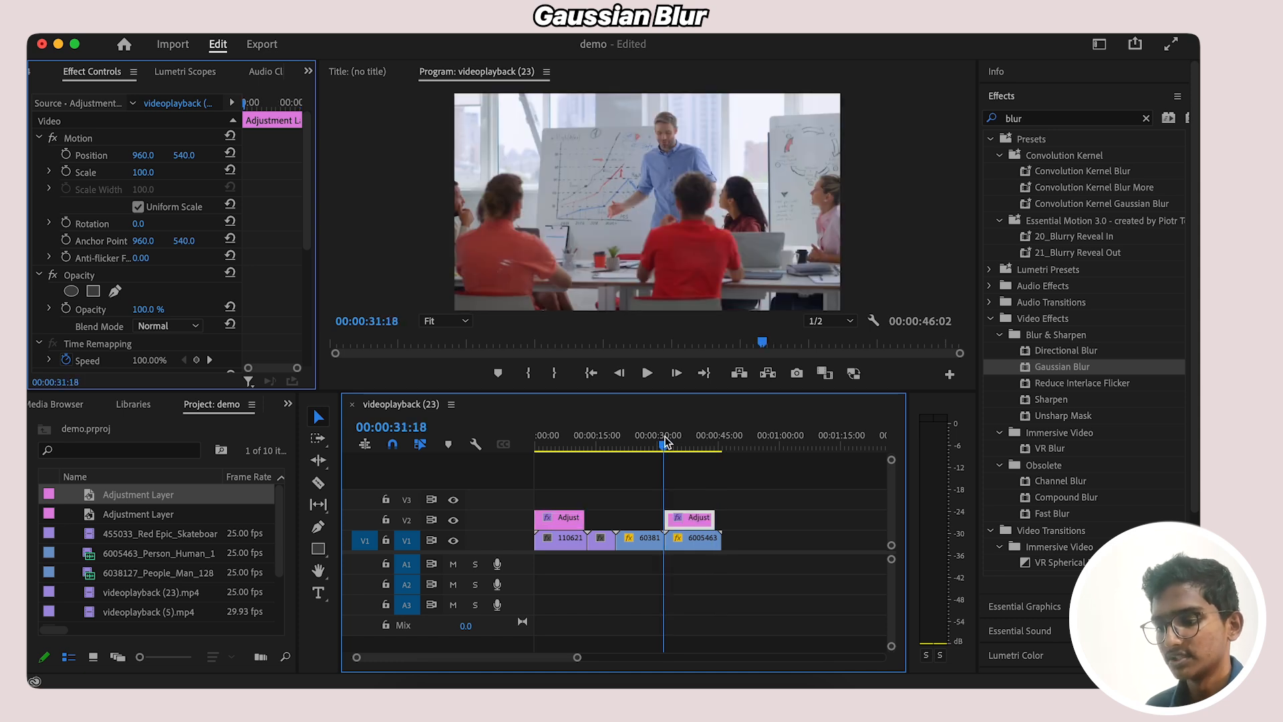
left_click_drag(709, 519, 712, 520)
key("space")
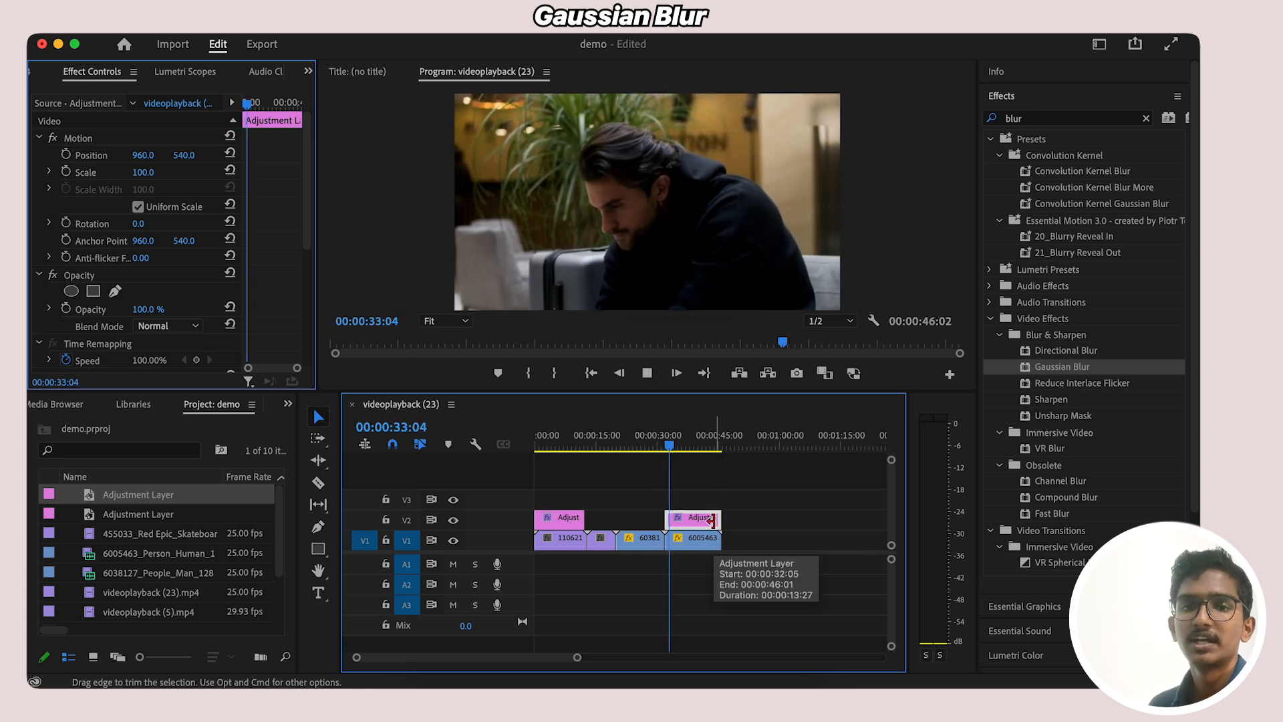
key("space")
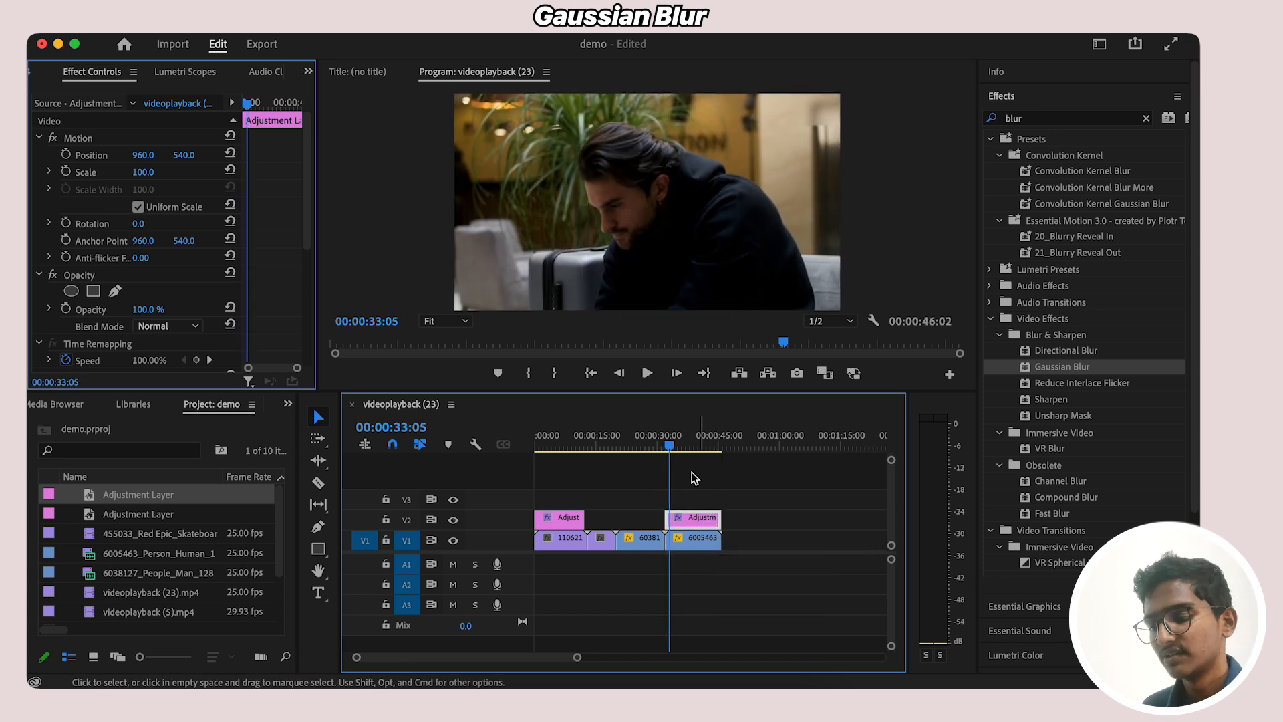
left_click(687, 447)
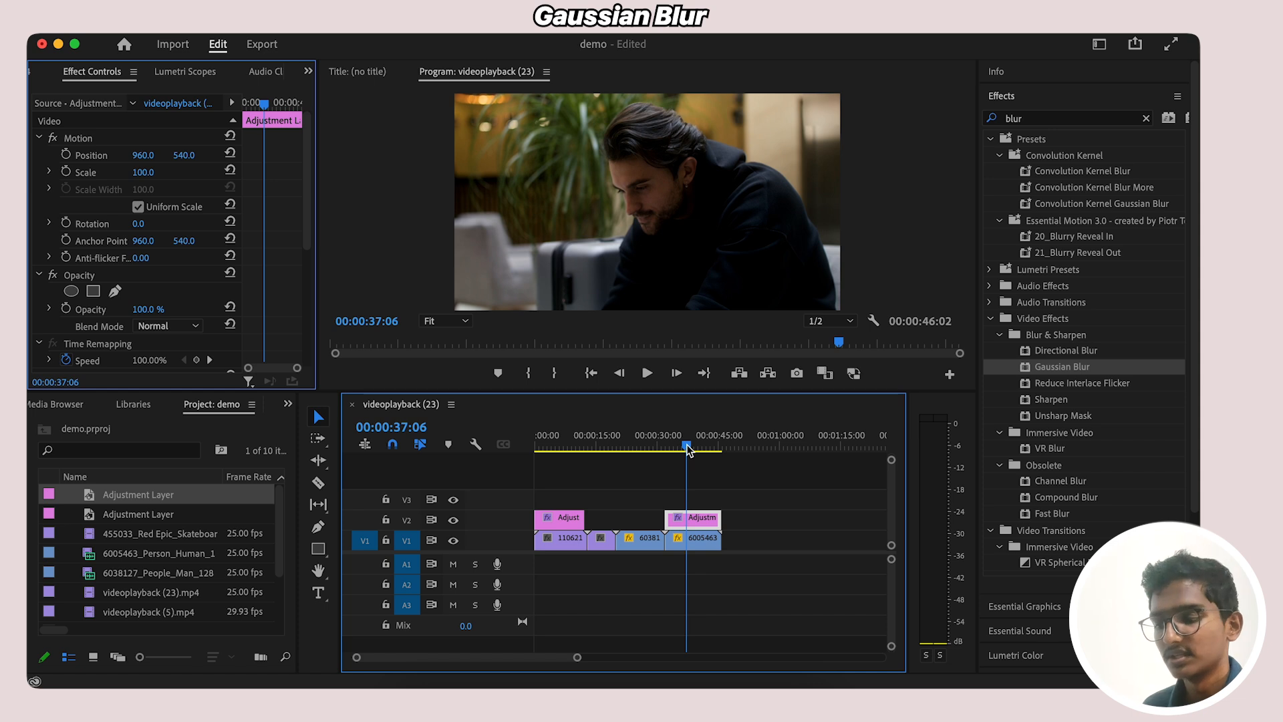